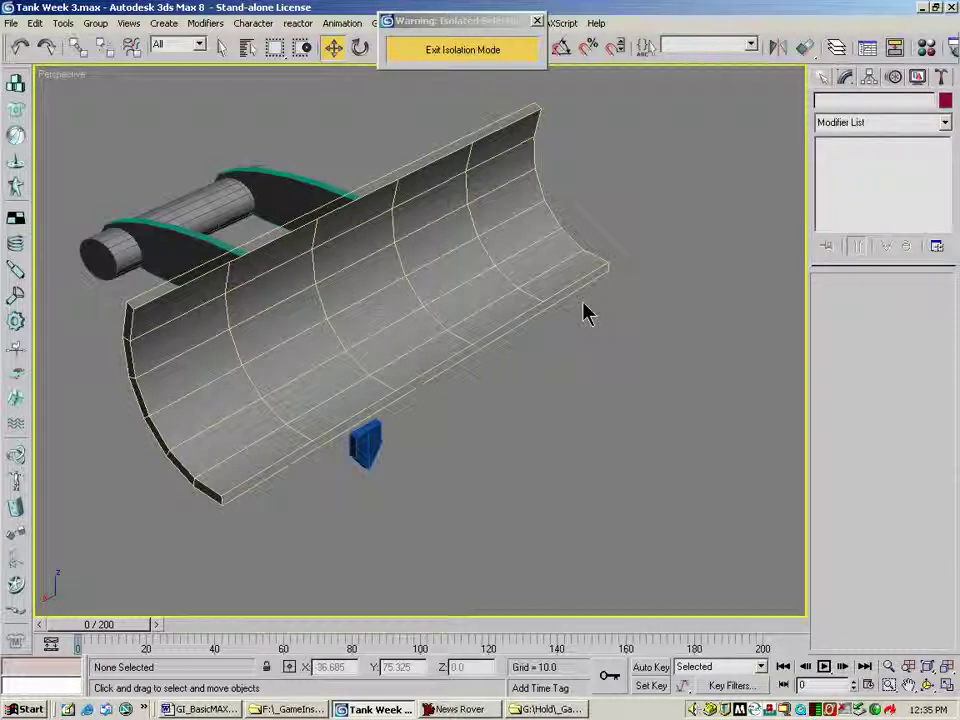
- Select the curved dozer blade and, at Edge level, select its inner edges along the far curved end
click(822, 78)
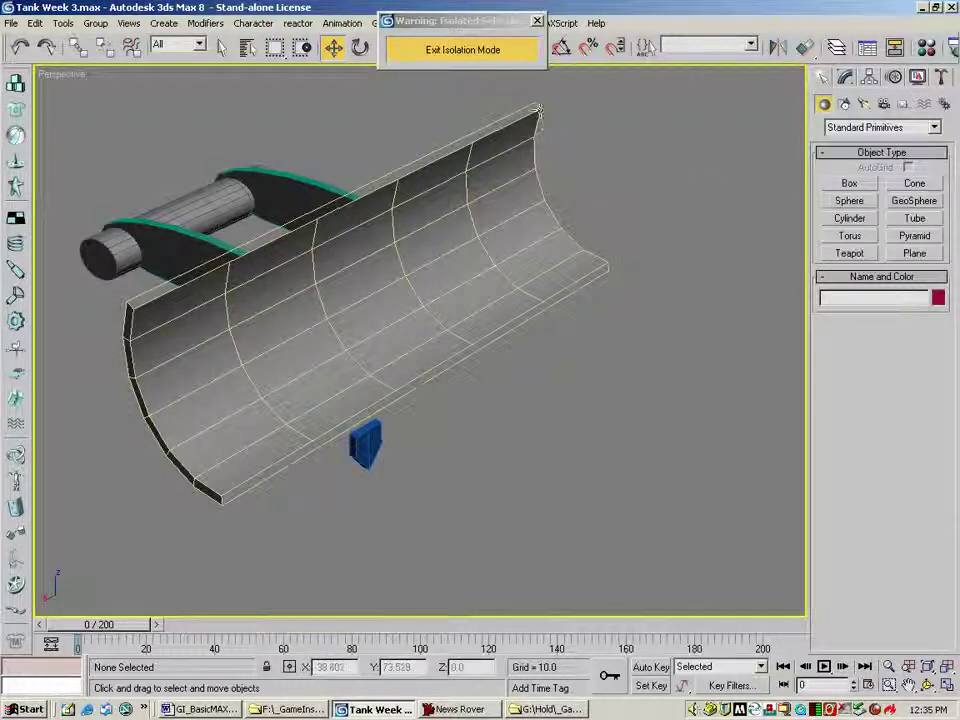
click(572, 165)
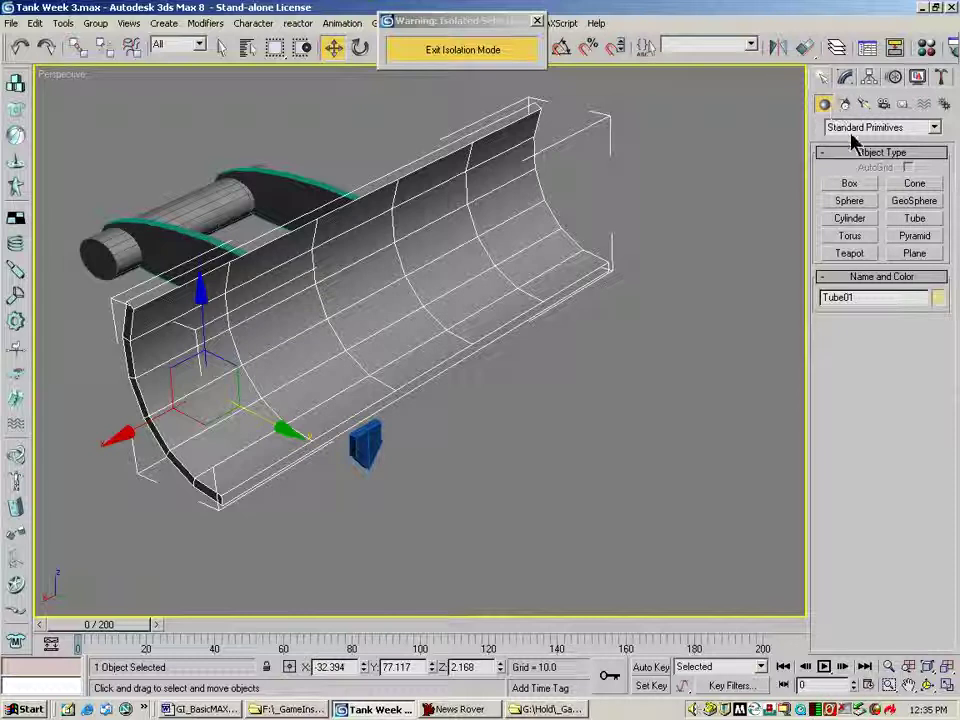
click(845, 79)
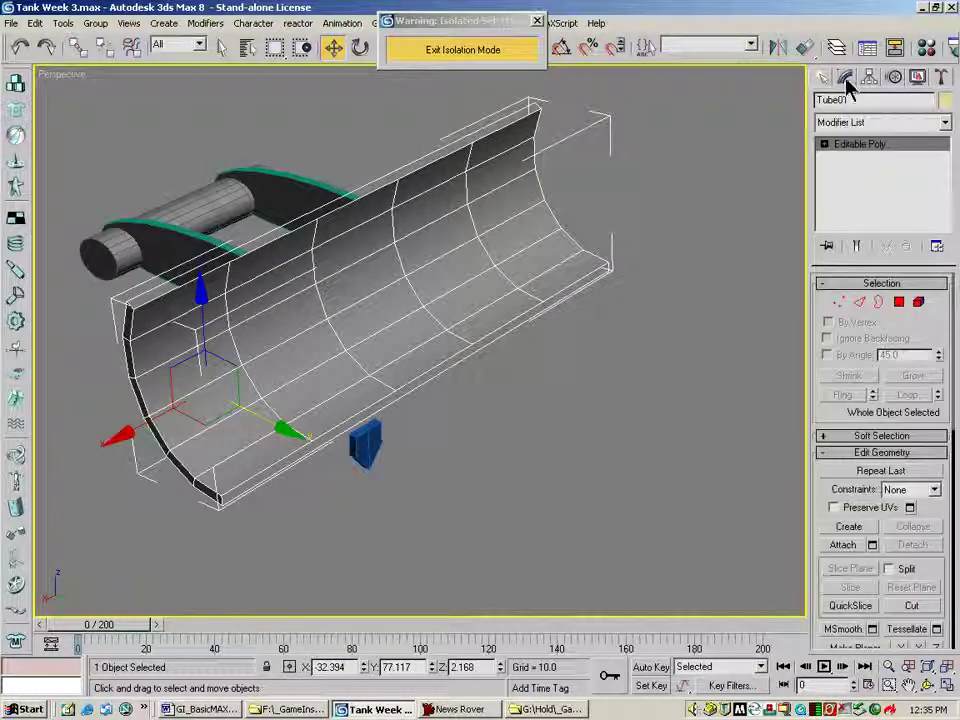
click(859, 301)
click(585, 256)
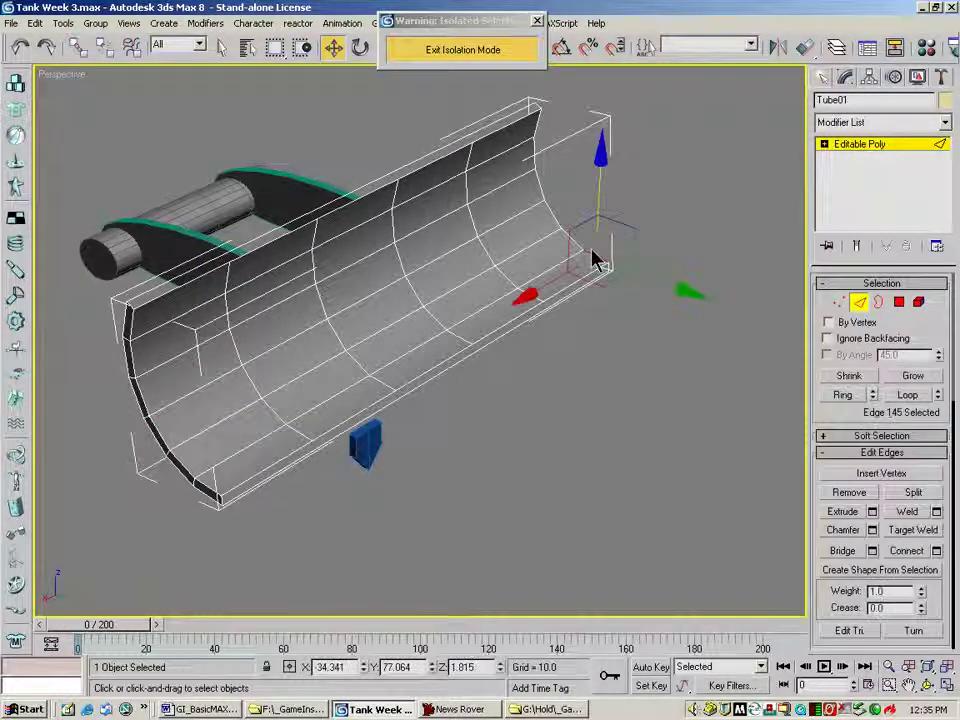
ctrl+click(551, 213)
ctrl+click(543, 182)
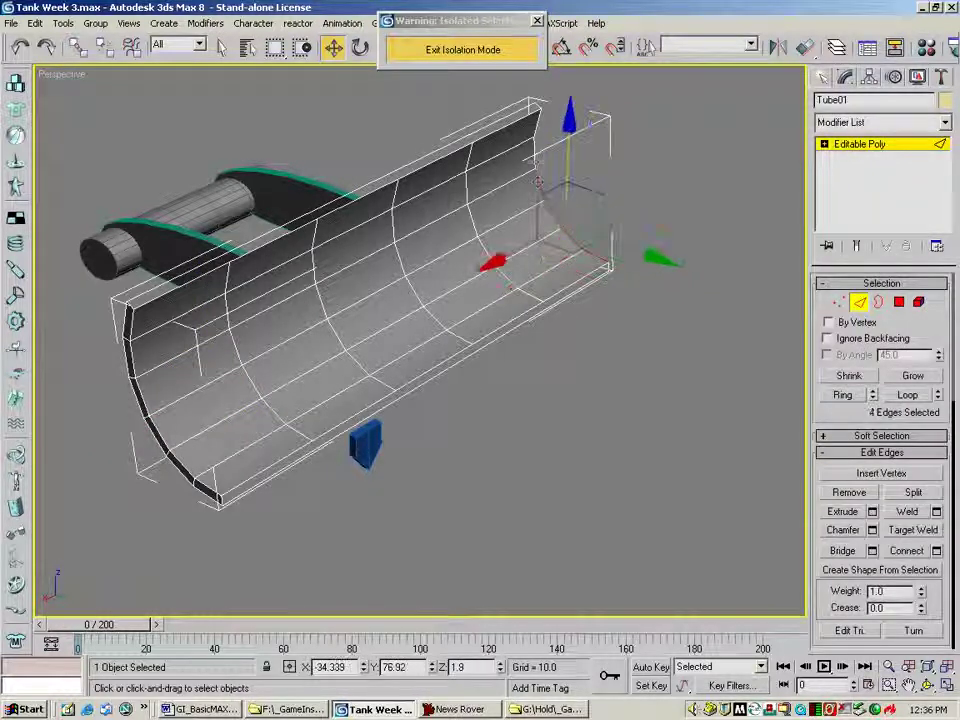
ctrl+click(535, 150)
ctrl+click(536, 122)
ctrl+click(537, 112)
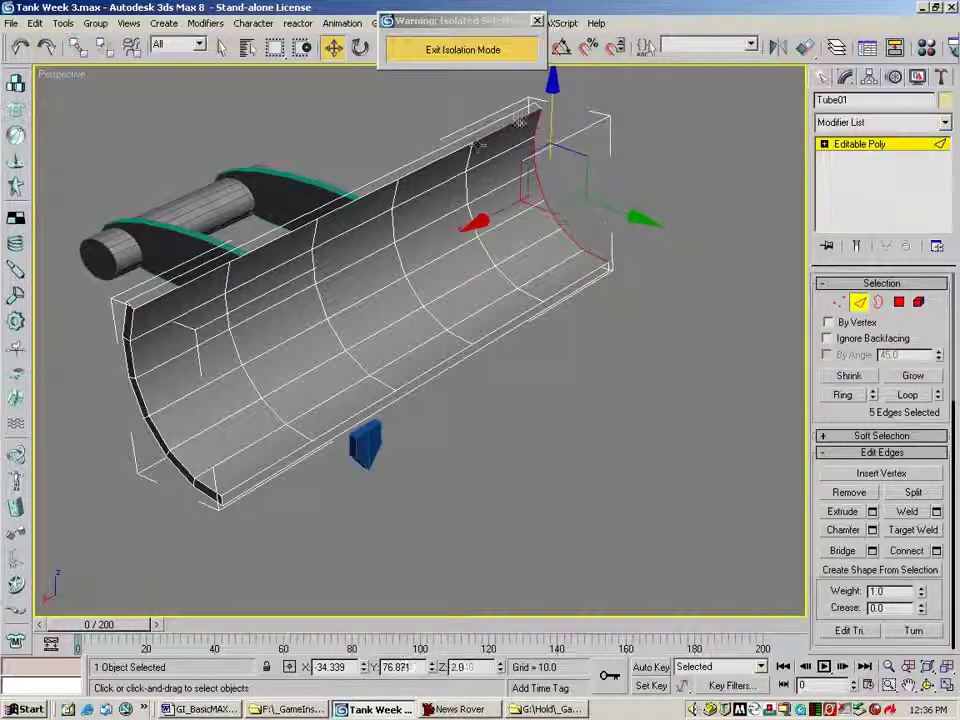
- Add the blade's long upper edges, from the far corner to the near corner, to the edge selection
ctrl+click(538, 102)
ctrl+click(355, 205)
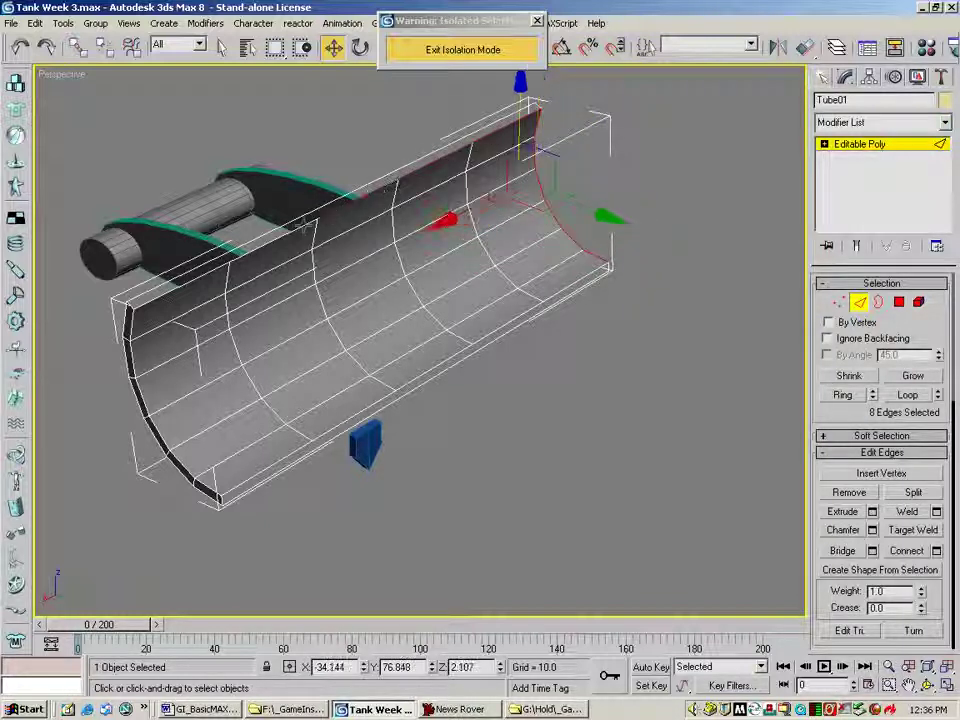
ctrl+click(280, 255)
ctrl+click(197, 265)
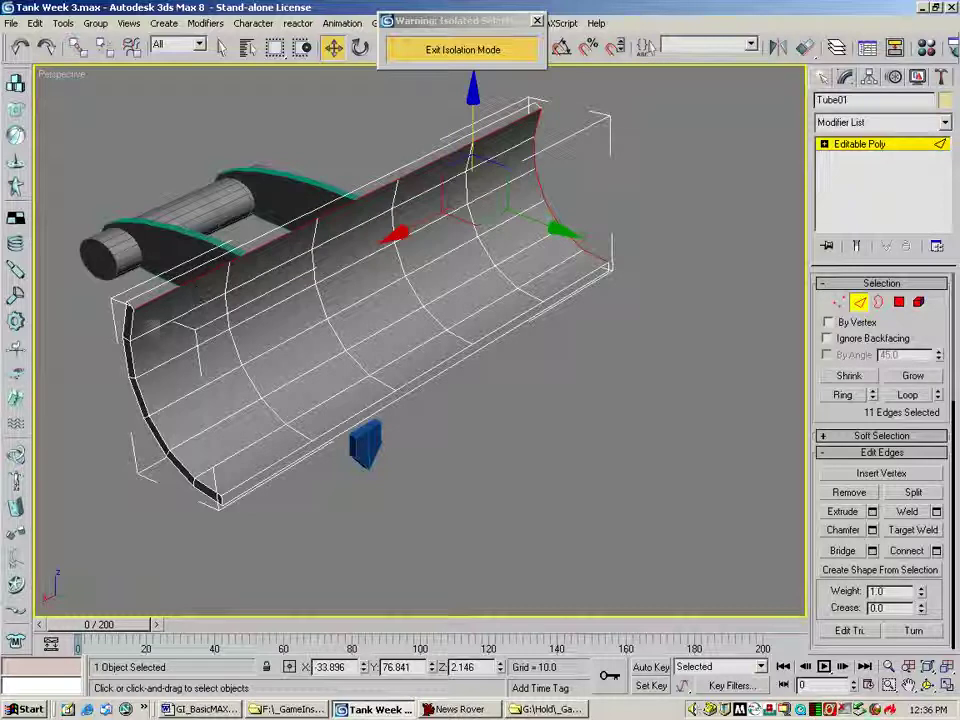
- Add the inner edges down the blade's near curved end to complete the 17-edge path selection
ctrl+click(133, 325)
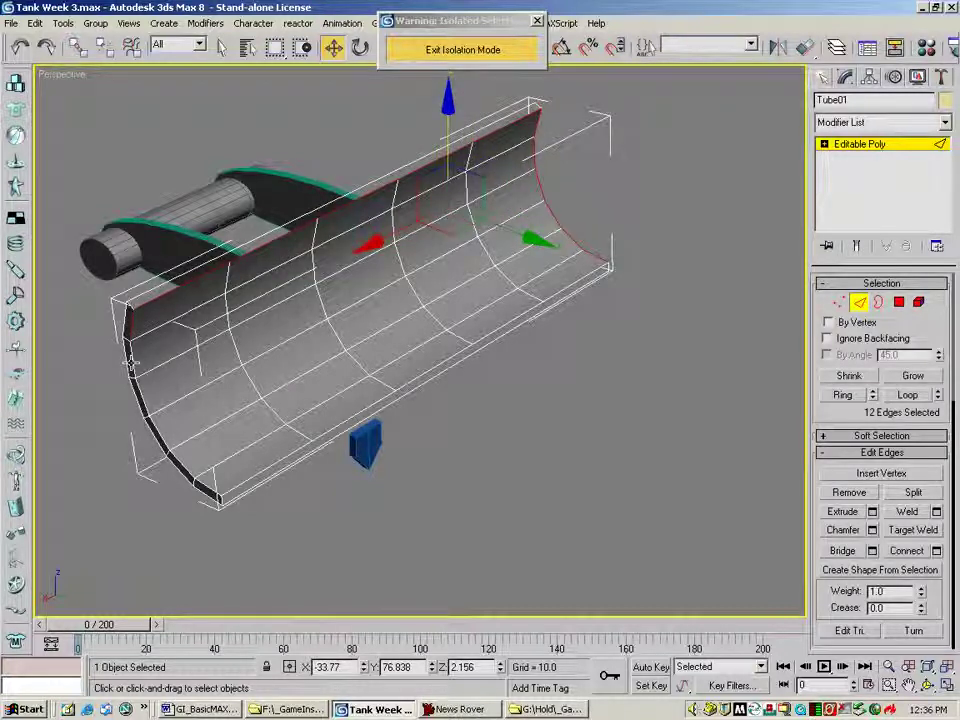
ctrl+click(138, 360)
ctrl+click(148, 360)
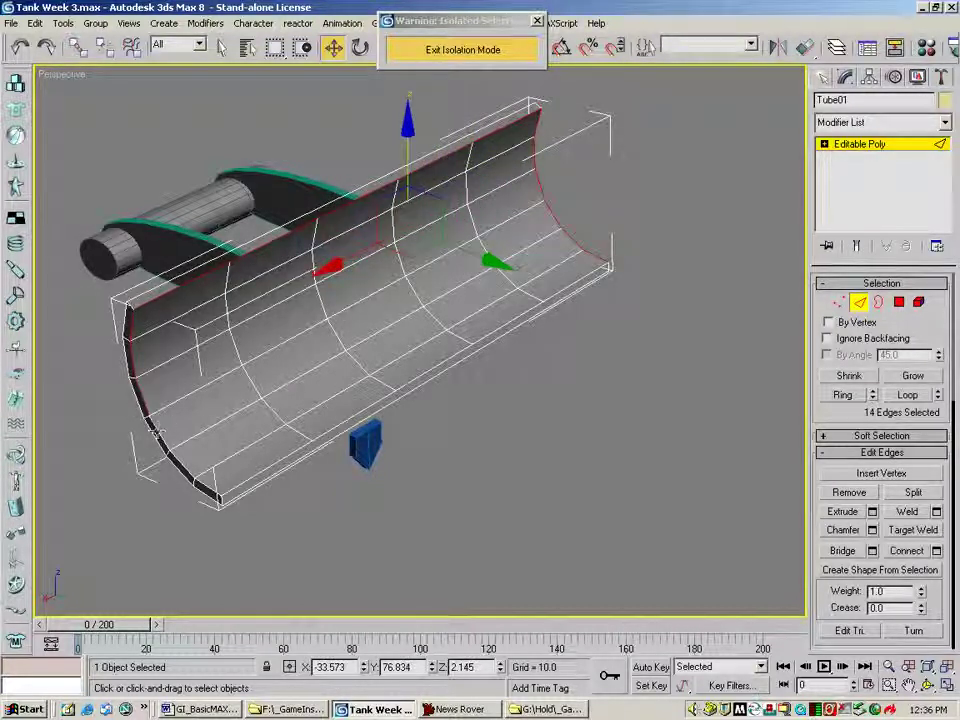
ctrl+click(146, 402)
ctrl+click(162, 437)
ctrl+click(207, 488)
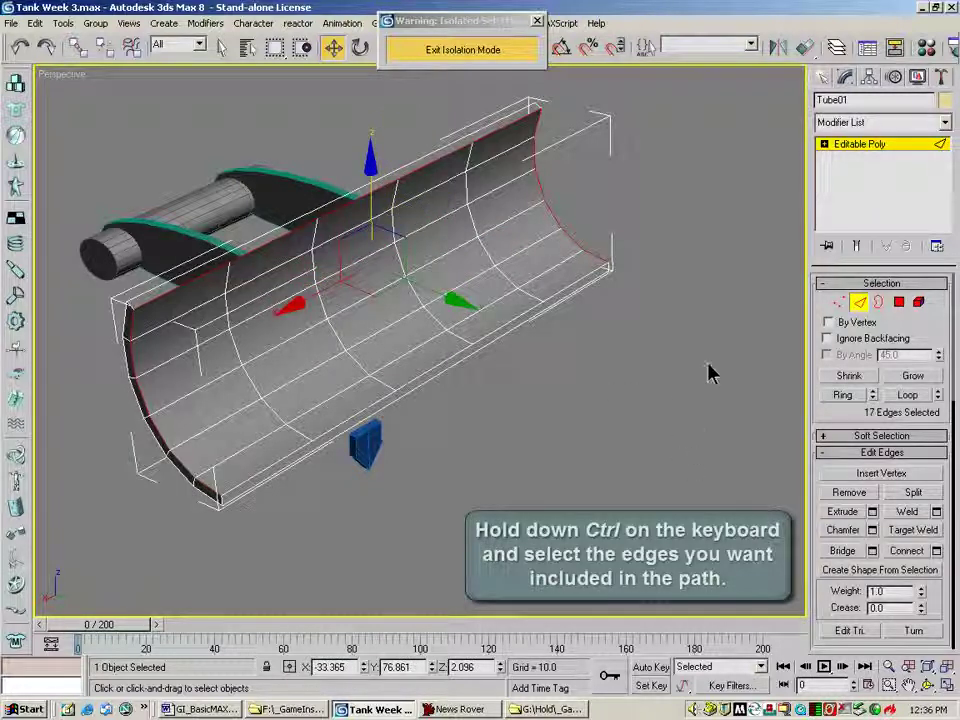
- Create a Linear shape named "dozer path" from the selected blade edges
scroll(880, 400, down, 3)
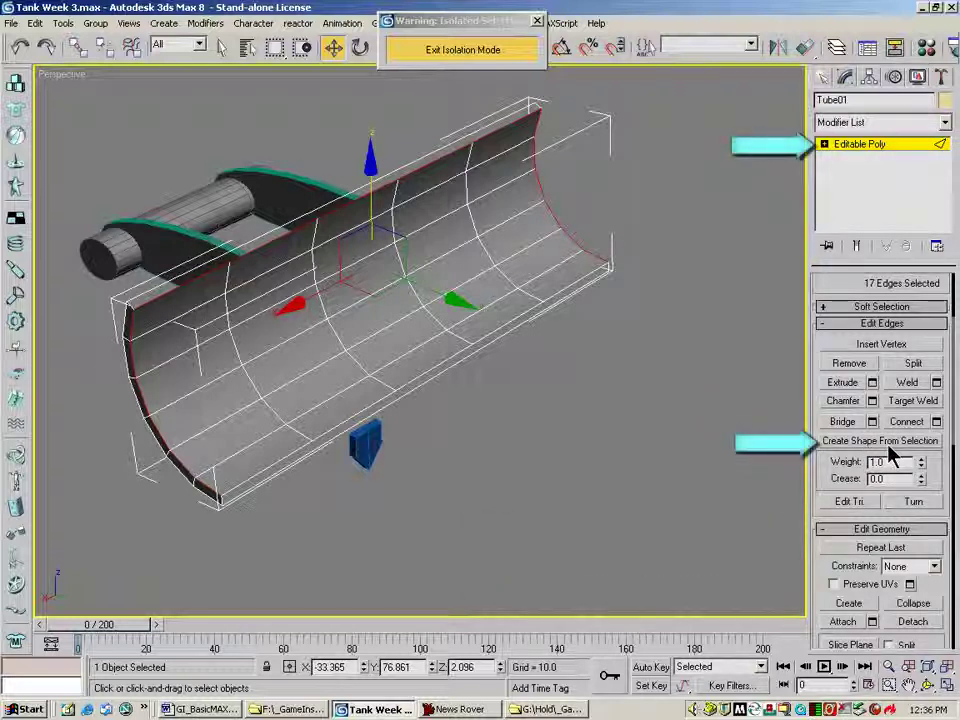
click(886, 443)
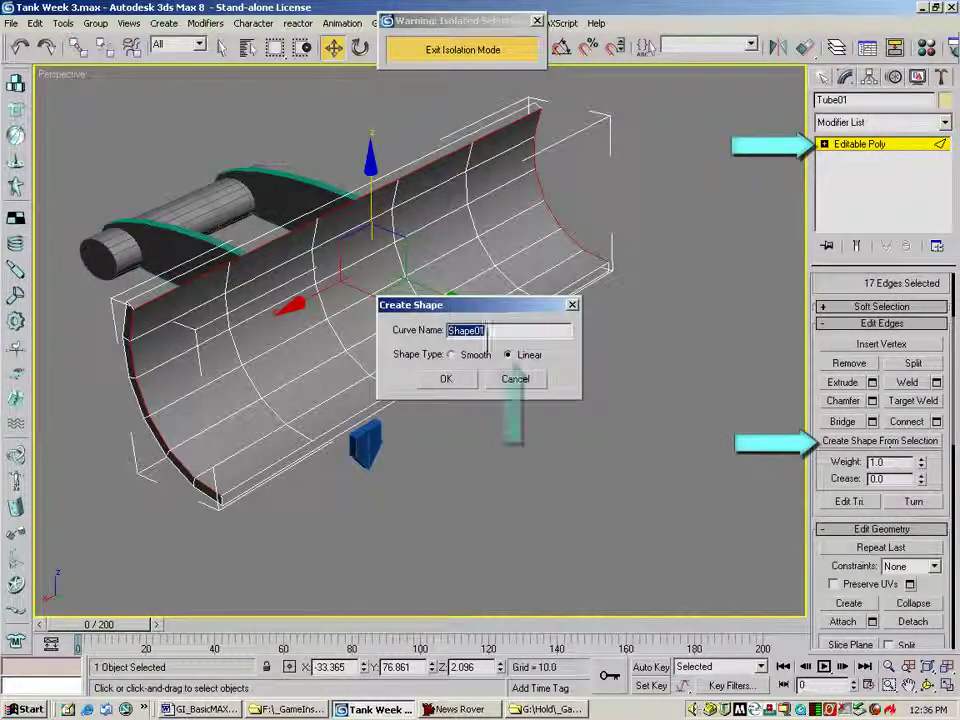
text(dozer p)
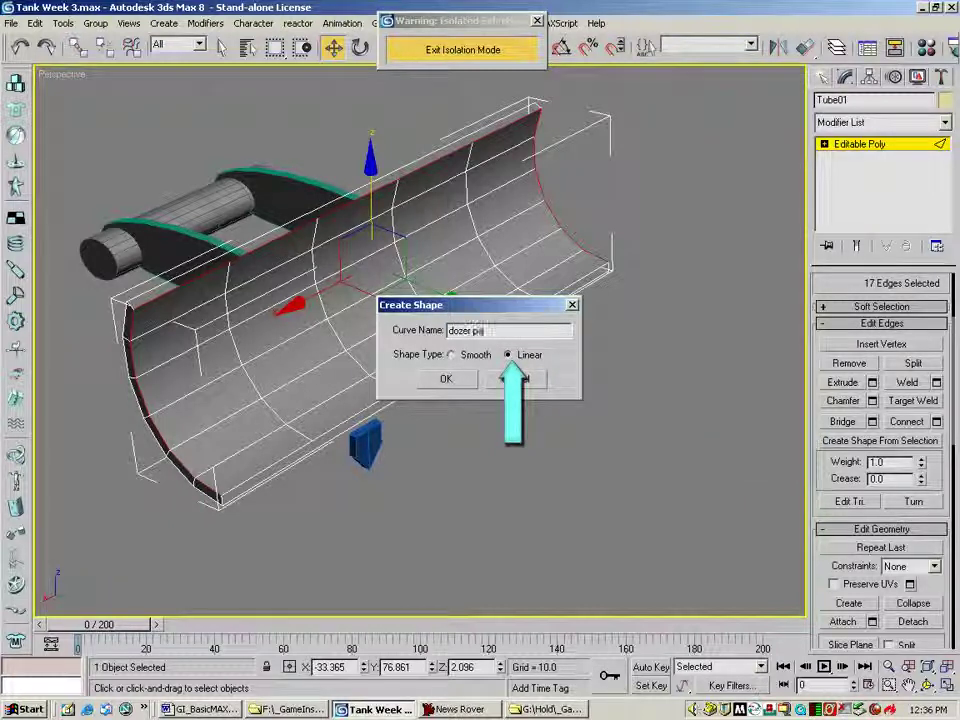
text(ath)
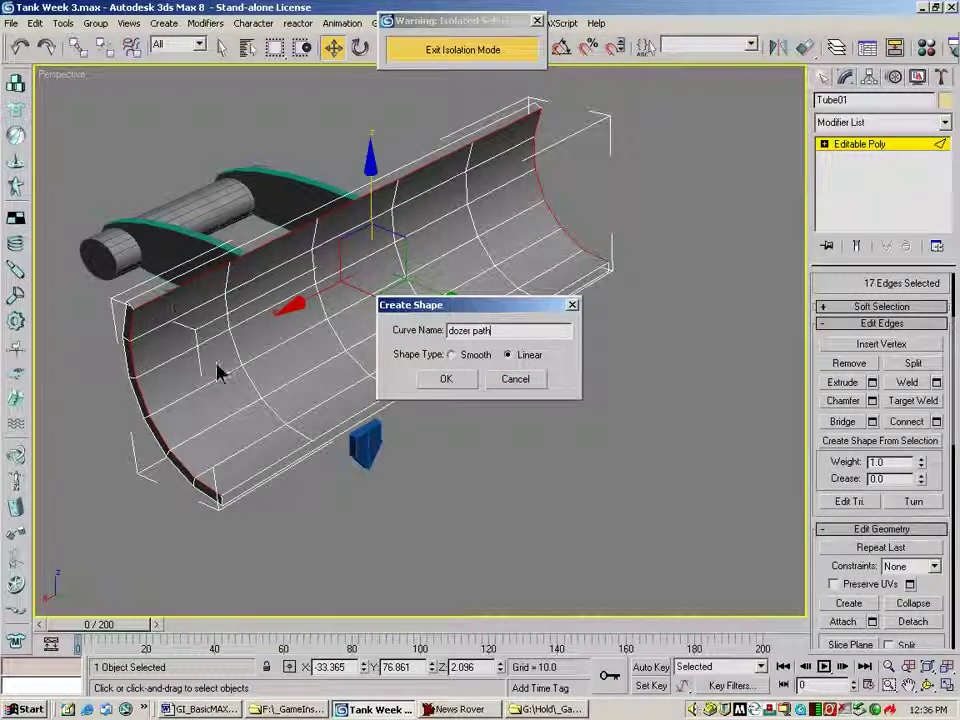
click(450, 381)
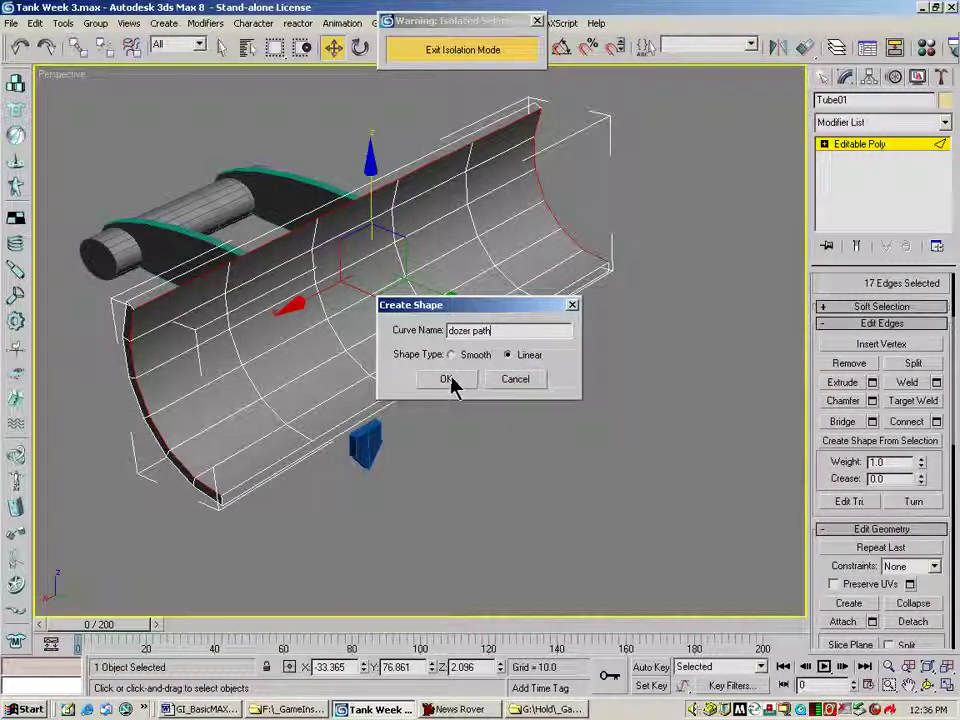
- Leave the blade's sub-object editing and select the "dozer path" spline by name
click(872, 145)
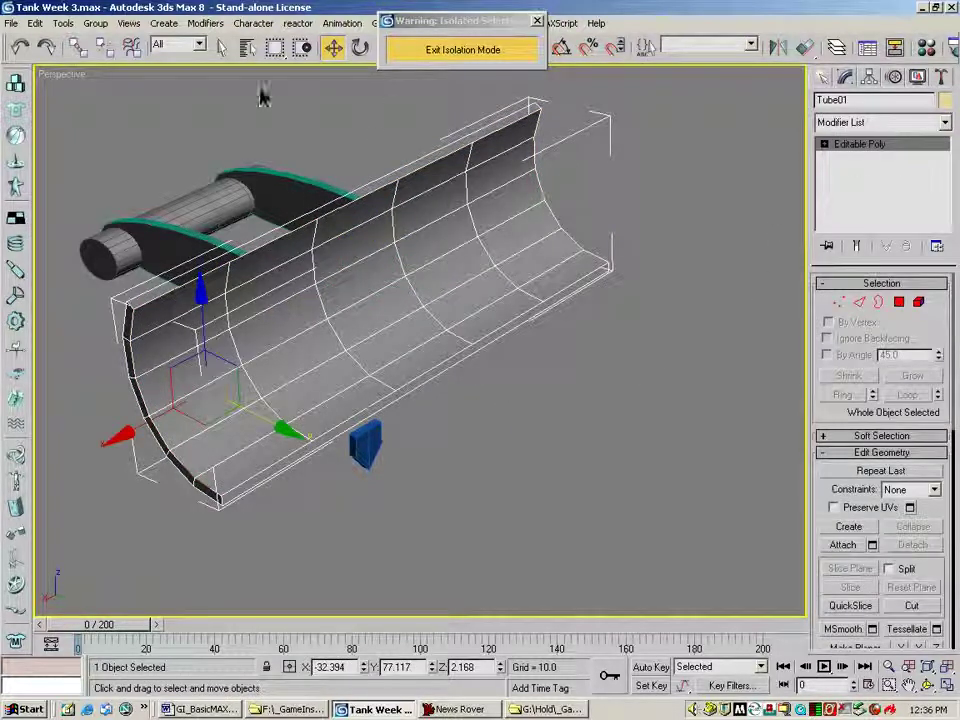
click(248, 50)
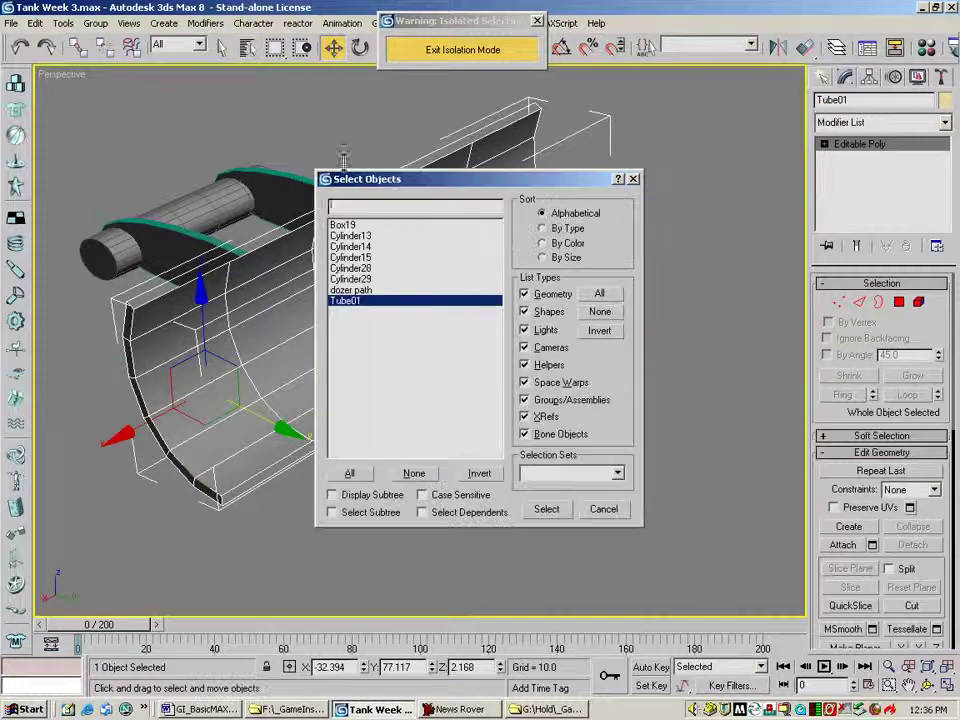
click(360, 290)
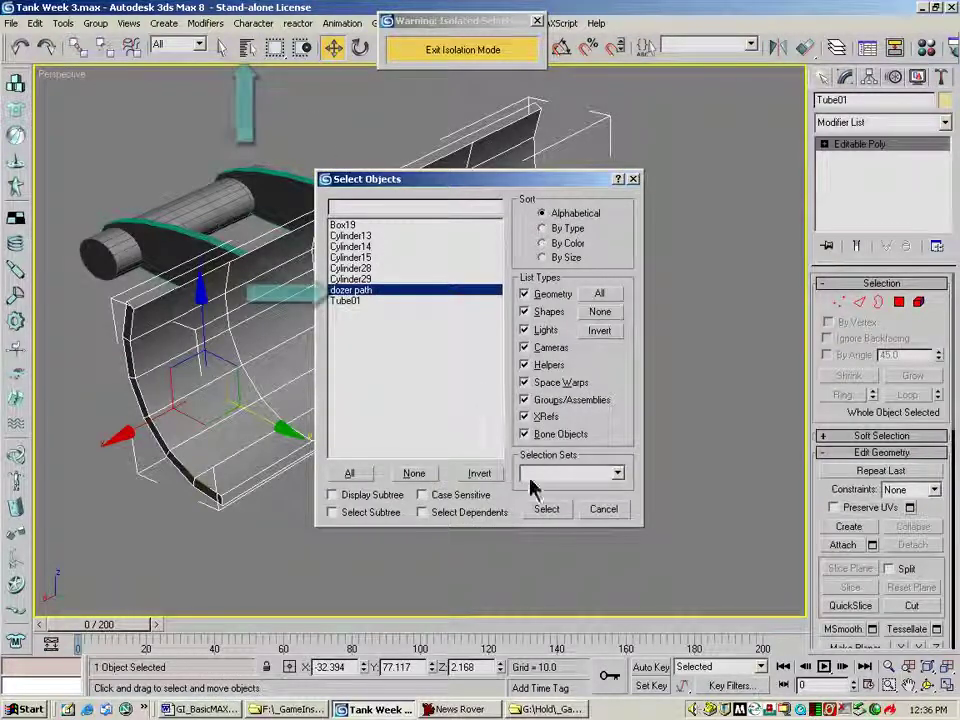
click(549, 510)
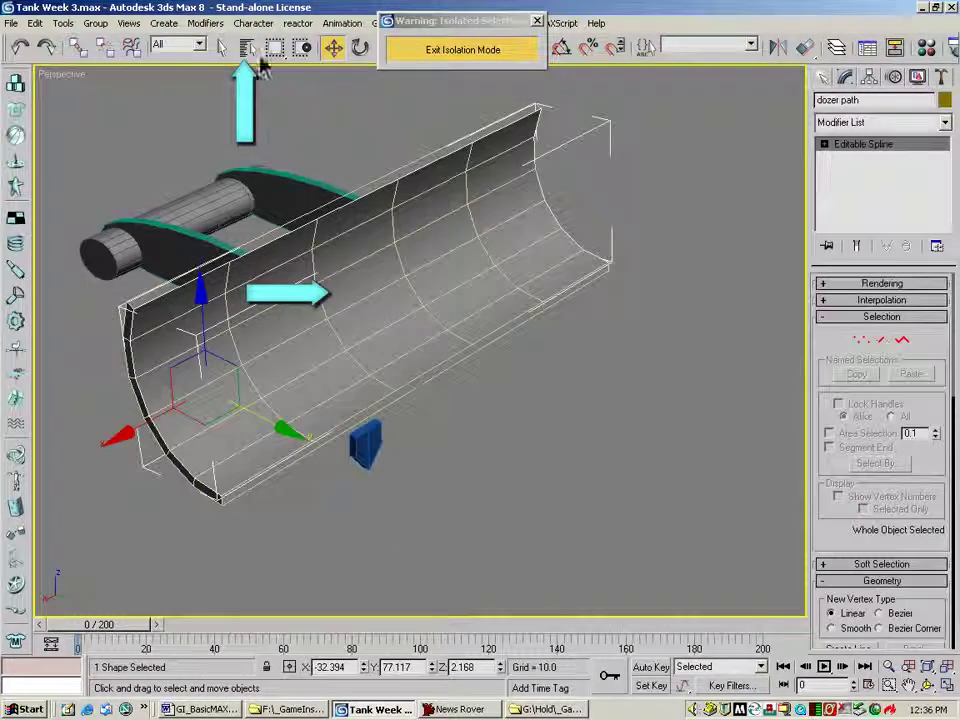
drag(243, 418, 256, 466)
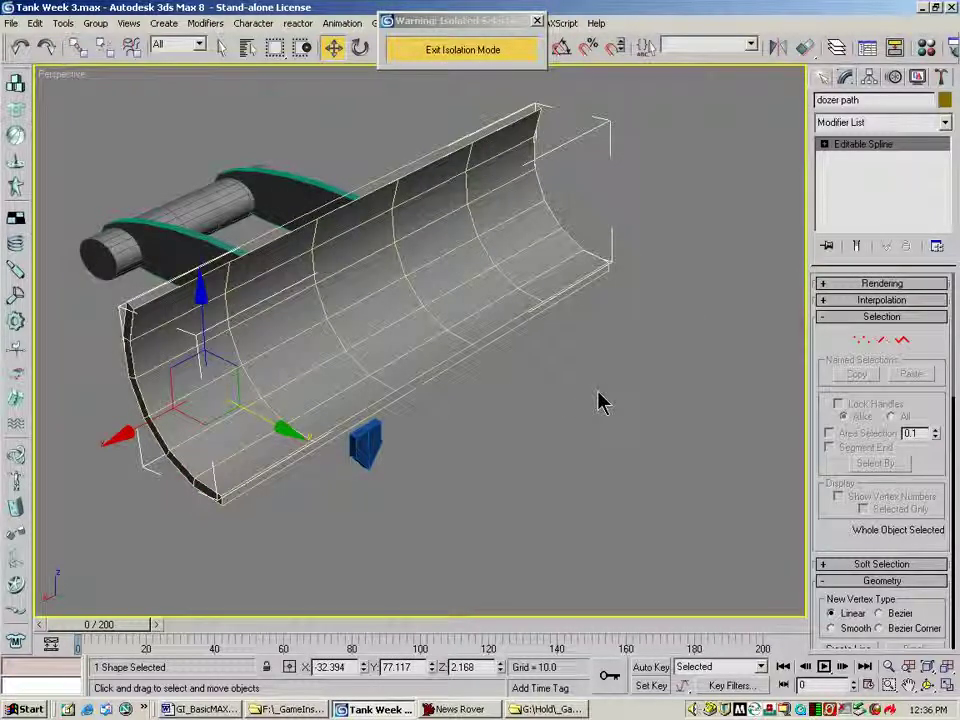
- Select the blue tooth below the blade and lower its two tip vertices slightly to about Z 1.6
click(368, 441)
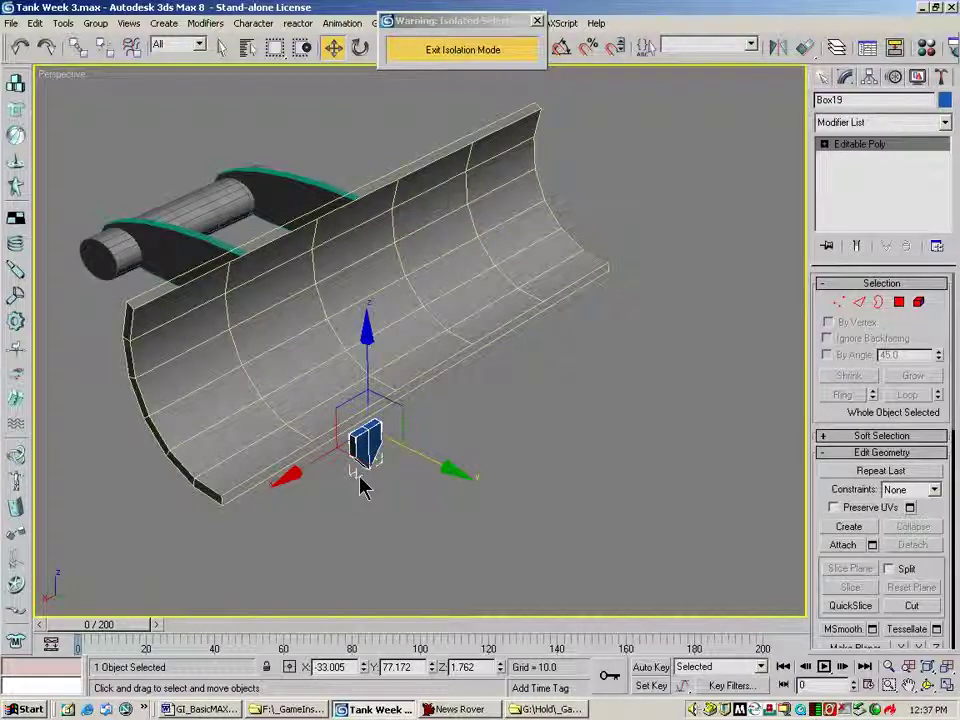
click(839, 303)
drag(387, 478, 390, 480)
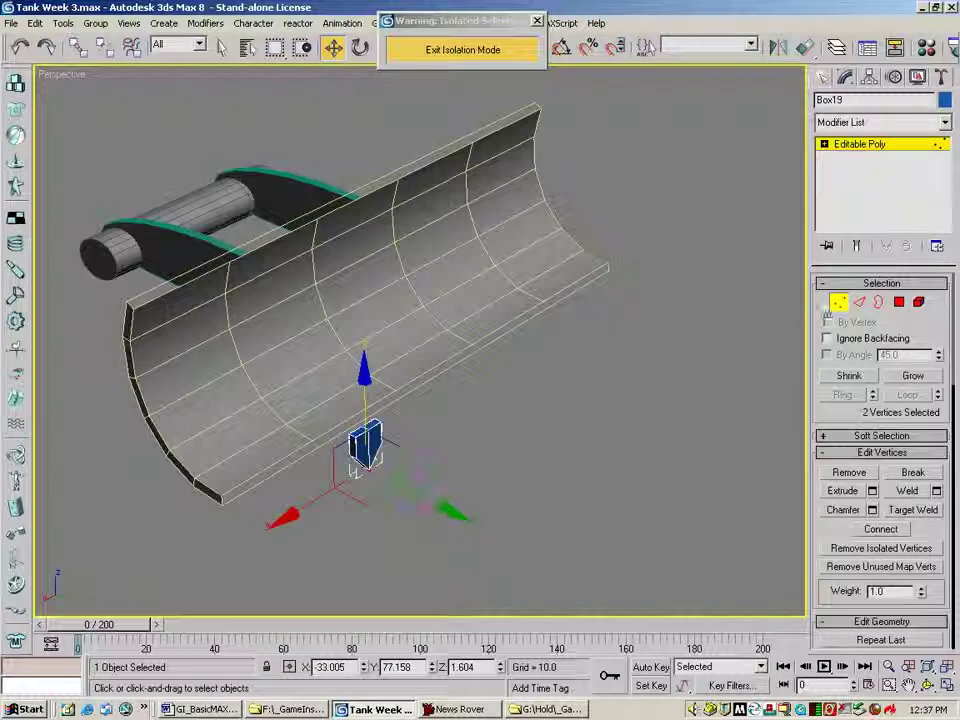
drag(360, 392, 360, 394)
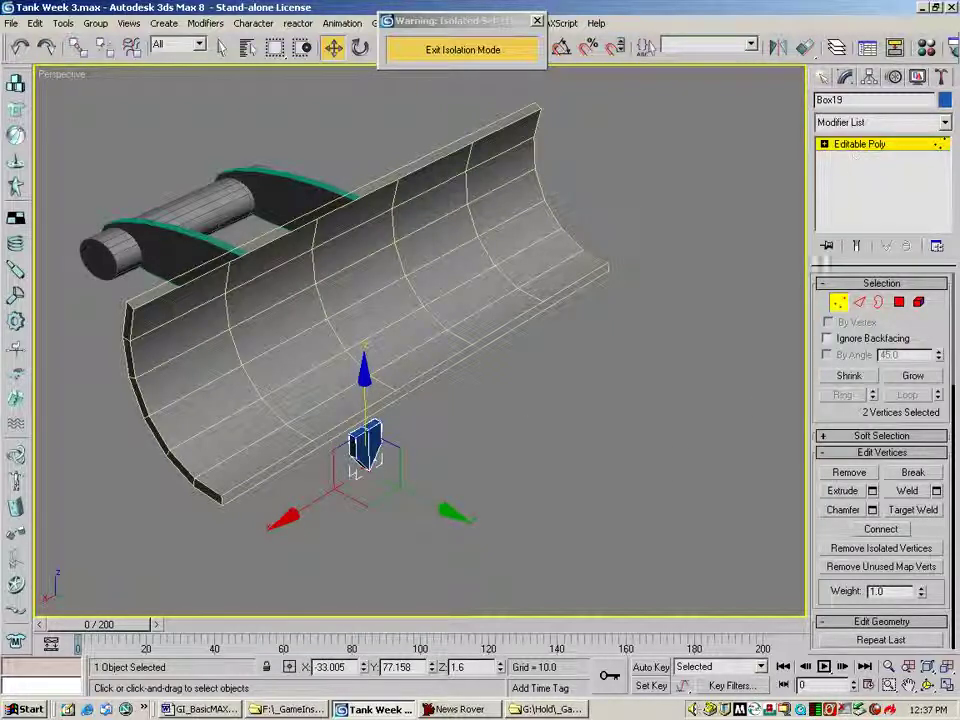
click(510, 443)
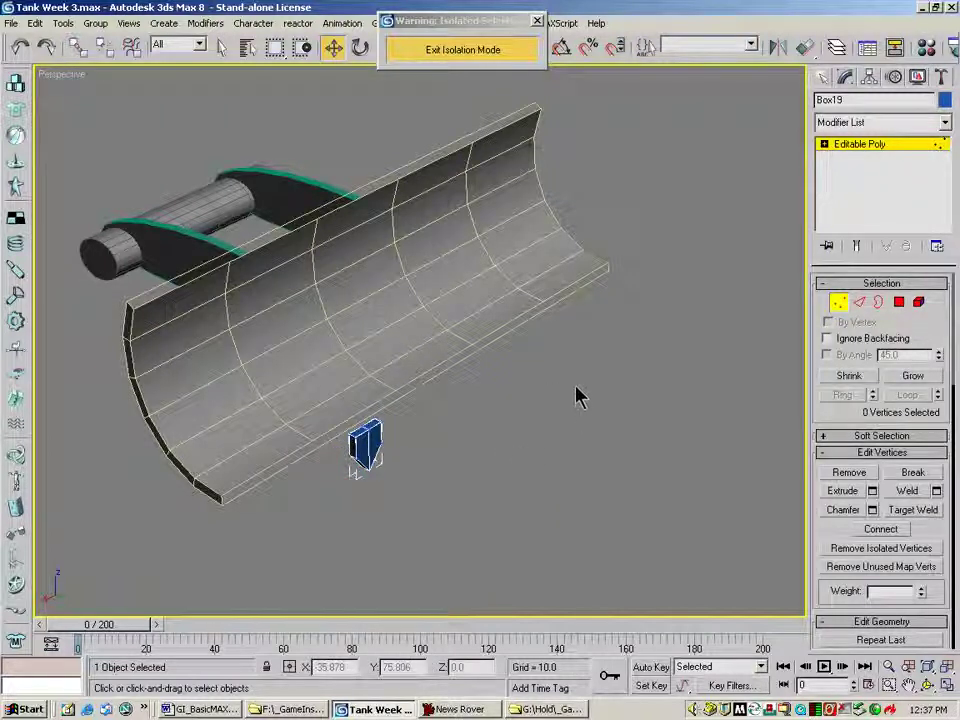
click(838, 302)
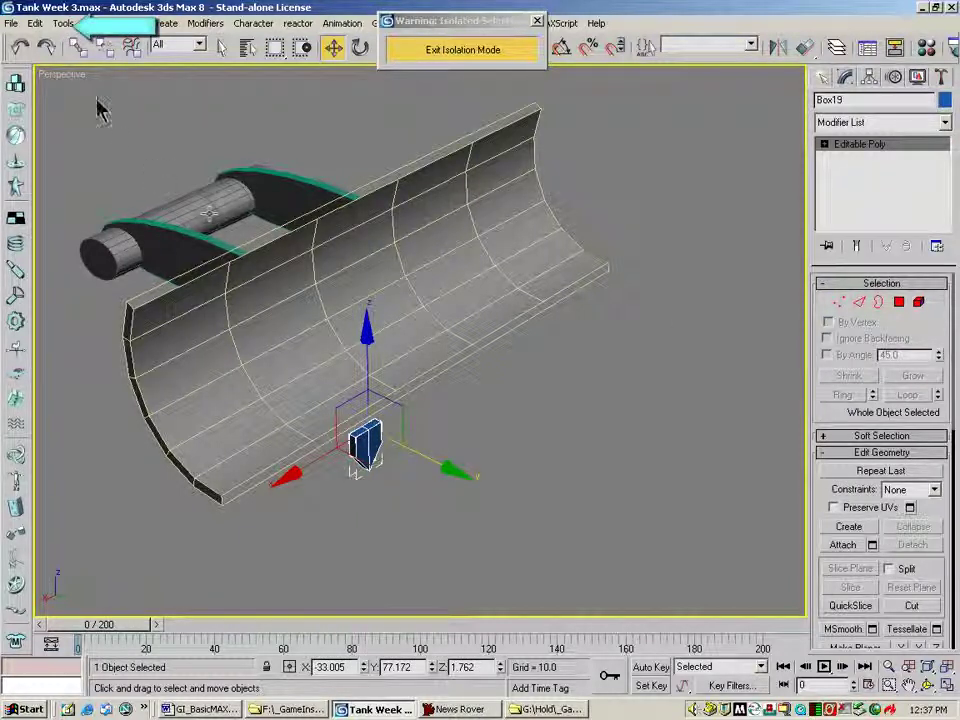
- Start the Spacing Tool for the blue tooth and pick the "dozer path" spline as its path
click(63, 23)
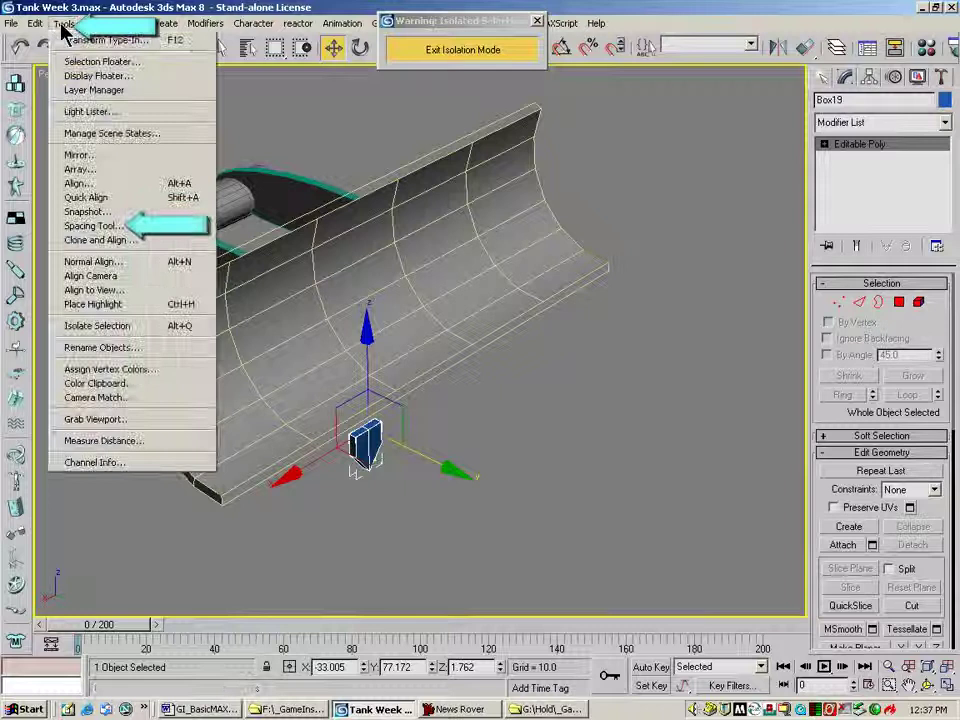
click(95, 226)
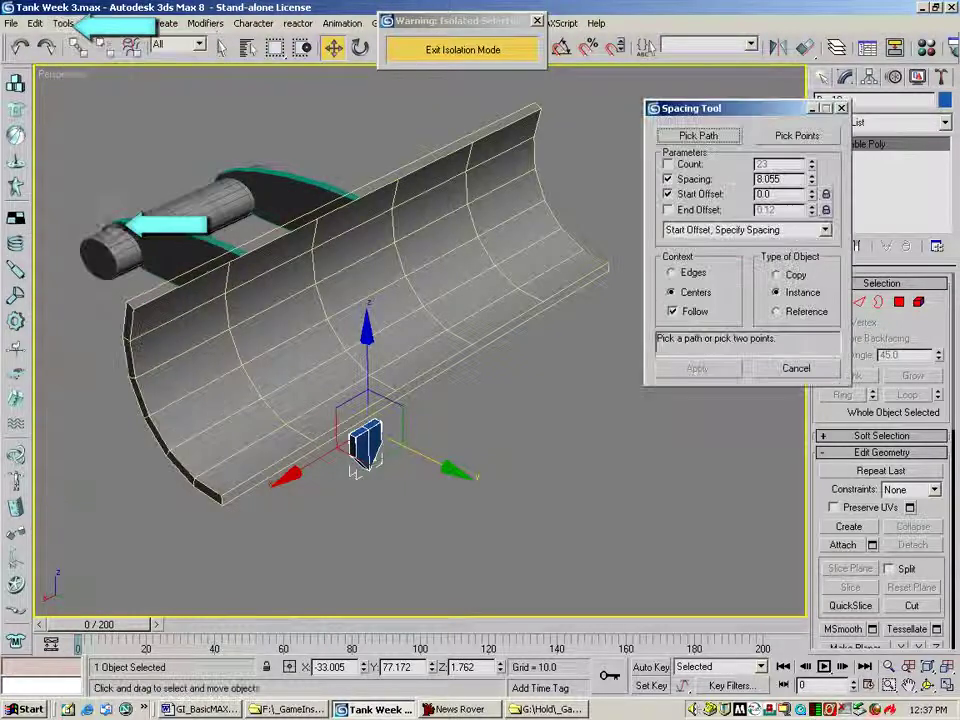
click(712, 141)
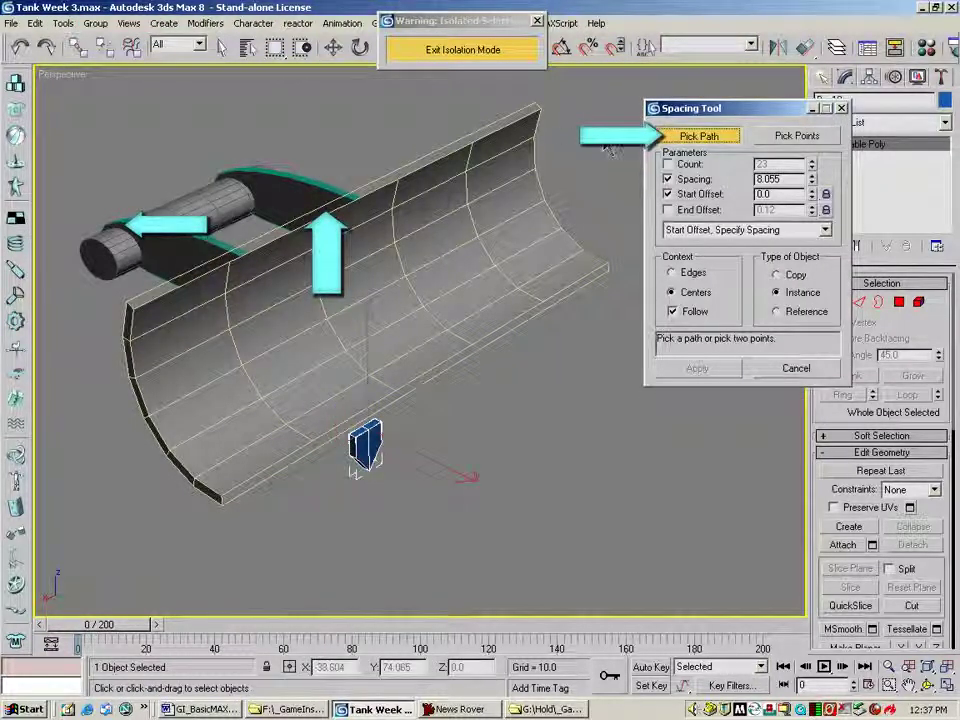
click(528, 118)
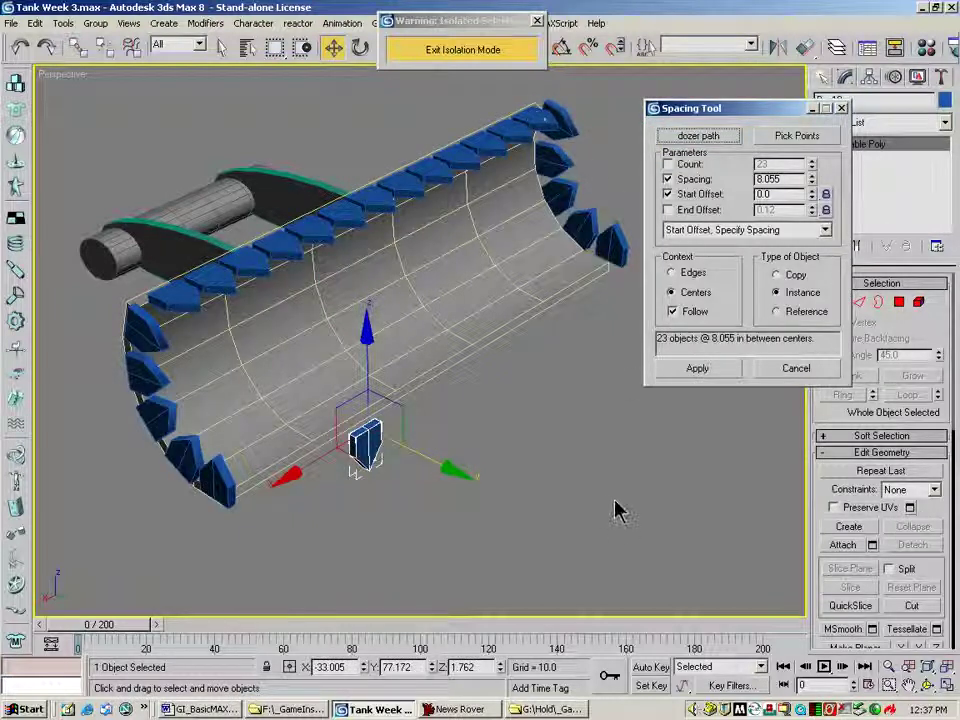
click(668, 164)
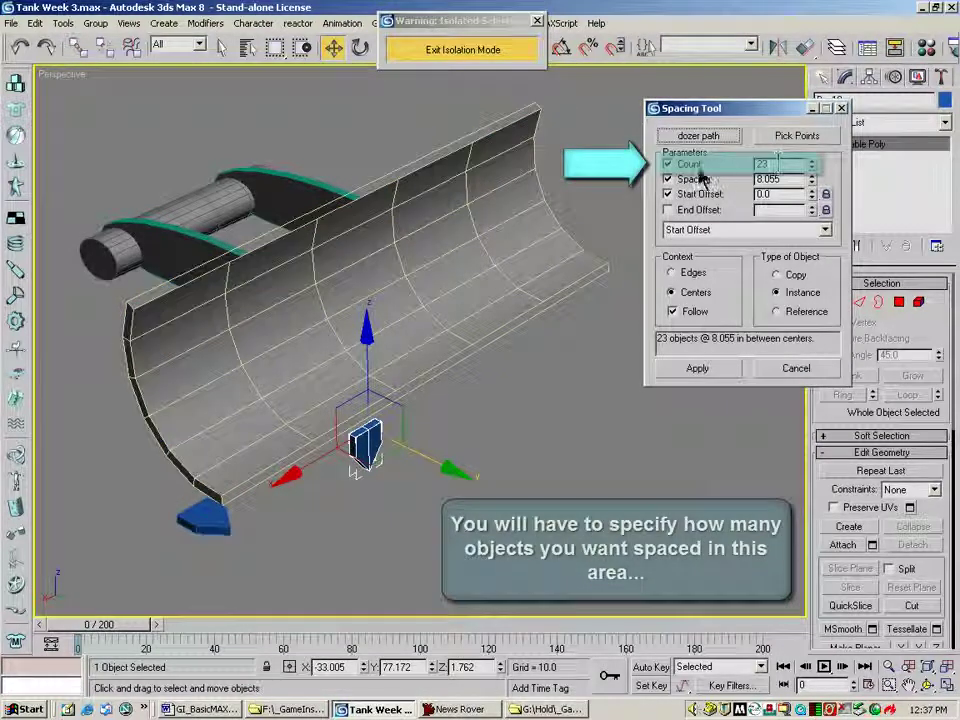
double_click(764, 164)
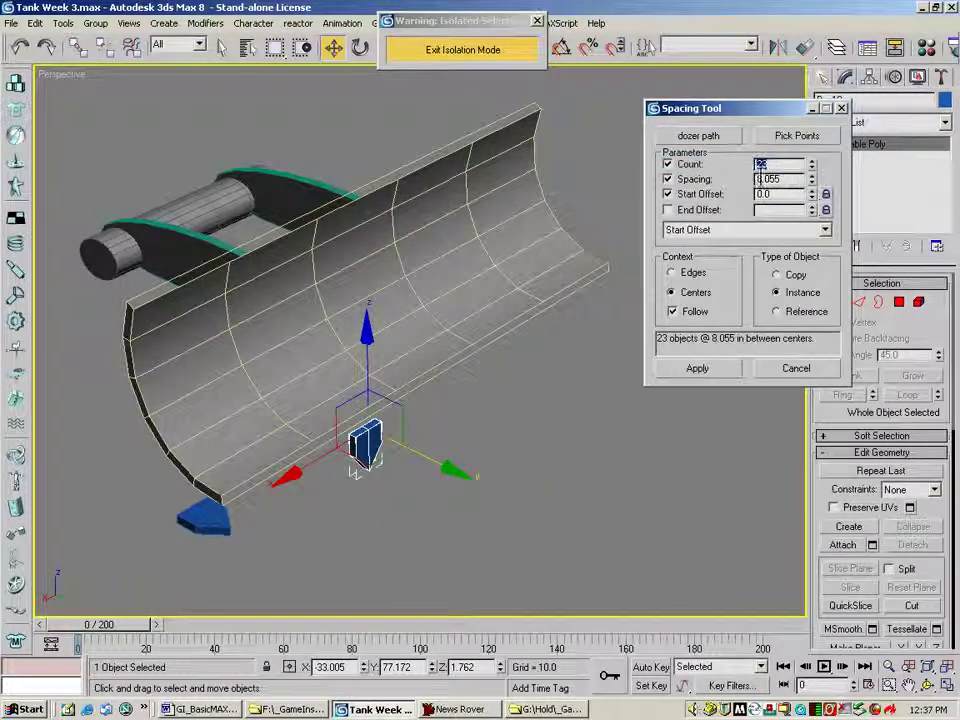
click(668, 164)
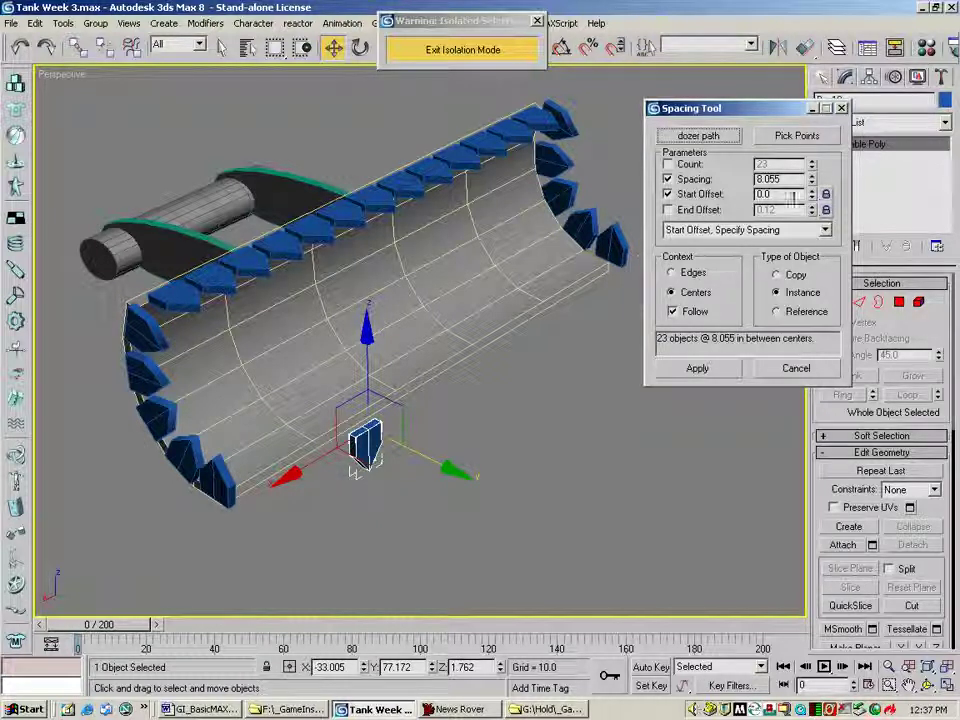
- Try tighter and wider spacing between the teeth along the path, ending with a spacing of 8.065
click(811, 184)
click(812, 183)
click(812, 183)
click(812, 183)
click(812, 183)
click(812, 184)
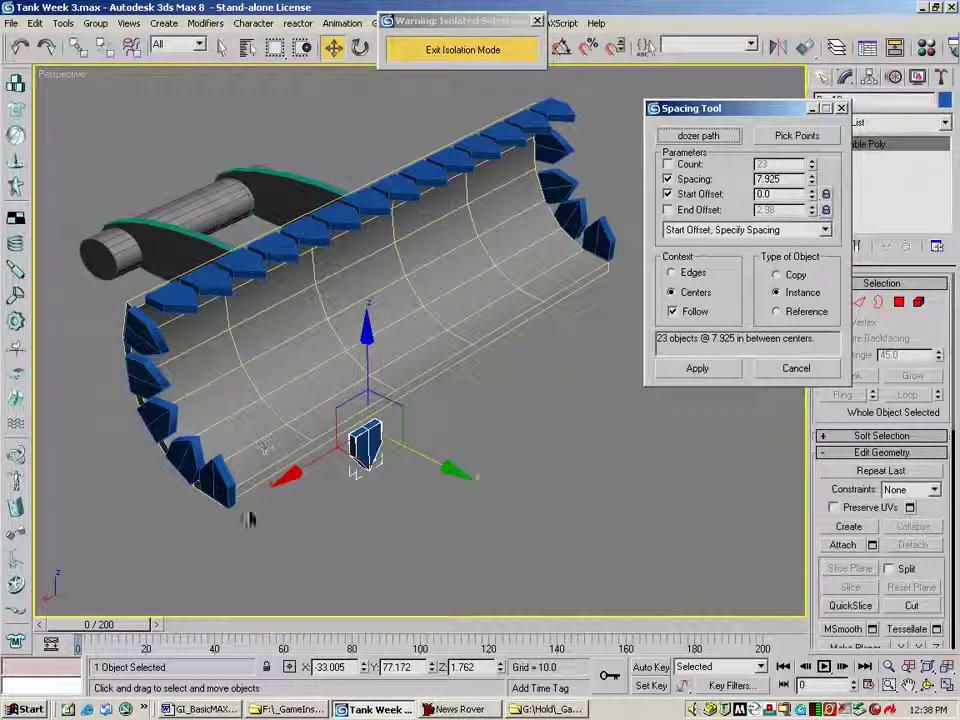
click(813, 184)
click(812, 176)
click(812, 176)
click(812, 176)
click(812, 176)
click(812, 176)
click(812, 176)
click(812, 176)
click(812, 176)
click(812, 176)
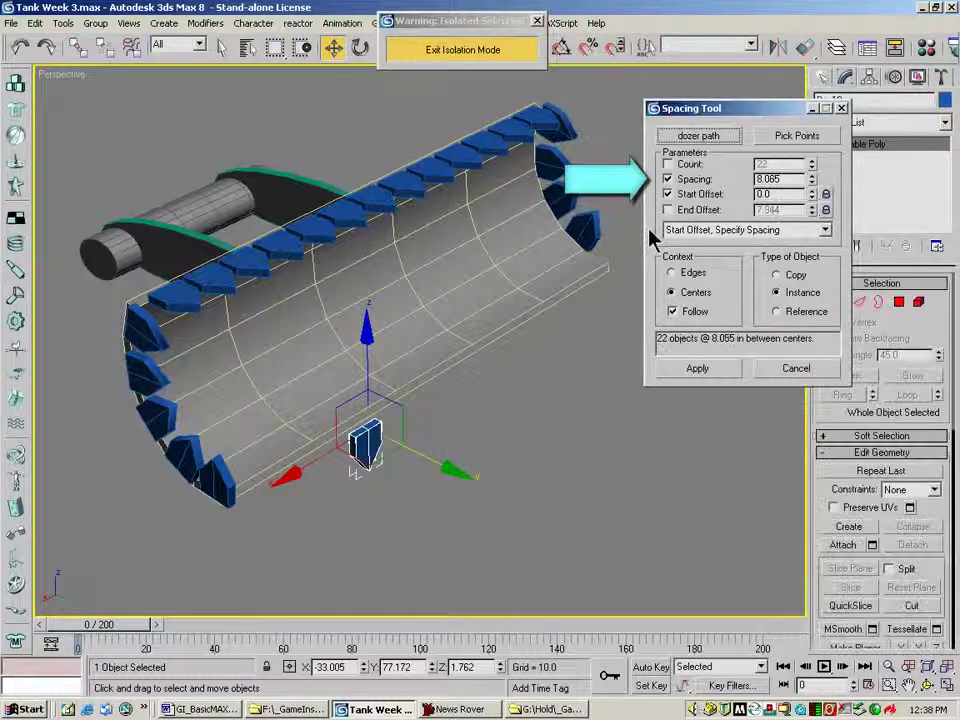
- Set the tooth spacing to 8.045 with a start offset of 0.06, apply the distribution along the path and close the Spacing Tool
click(812, 183)
click(812, 183)
click(812, 183)
click(812, 183)
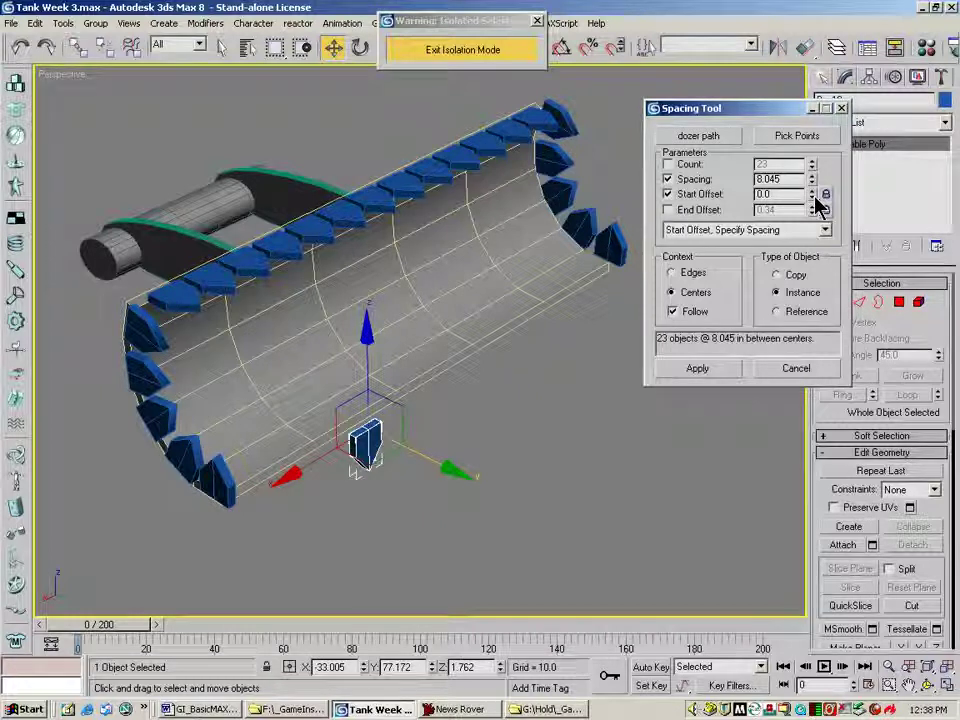
mouse_move(818, 196)
mouse_down()
mouse_move(811, 188)
mouse_move(826, 191)
mouse_move(815, 206)
mouse_up()
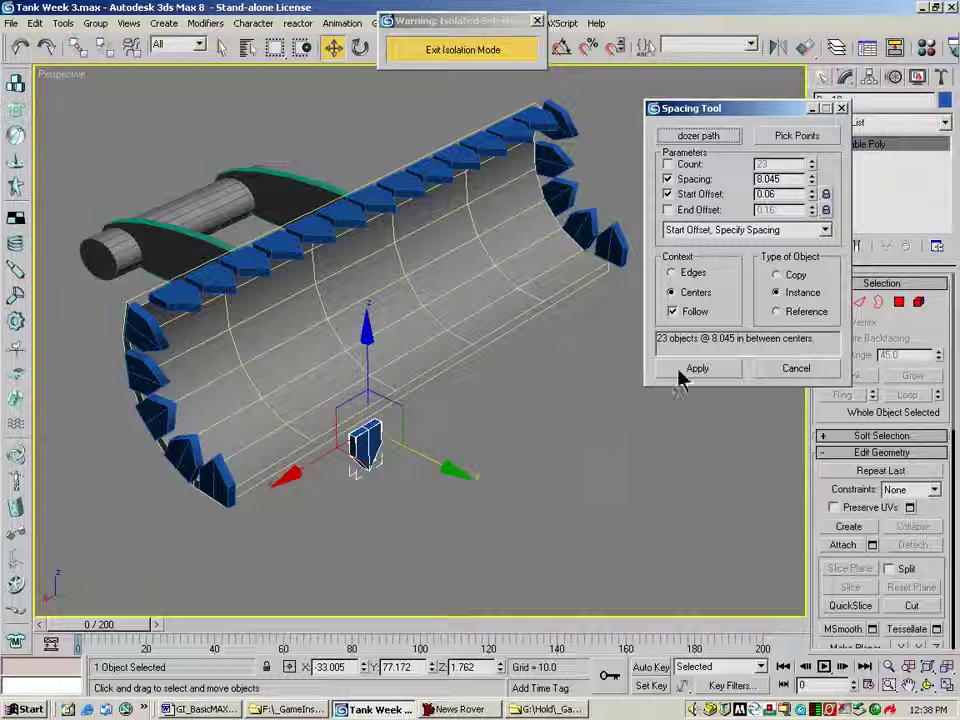
click(710, 370)
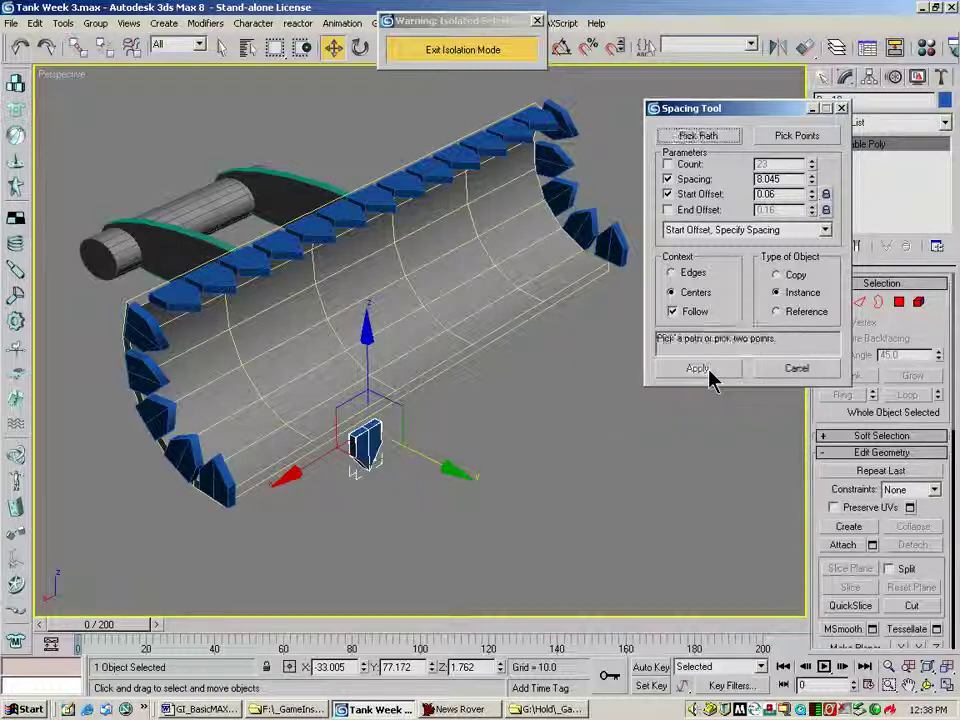
click(786, 369)
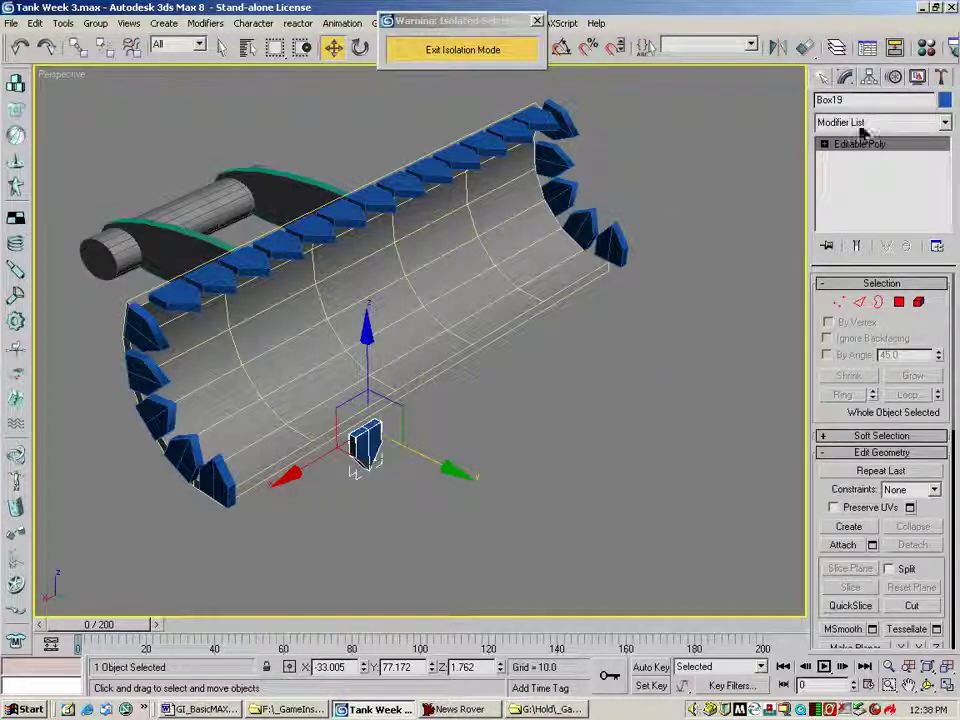
click(944, 100)
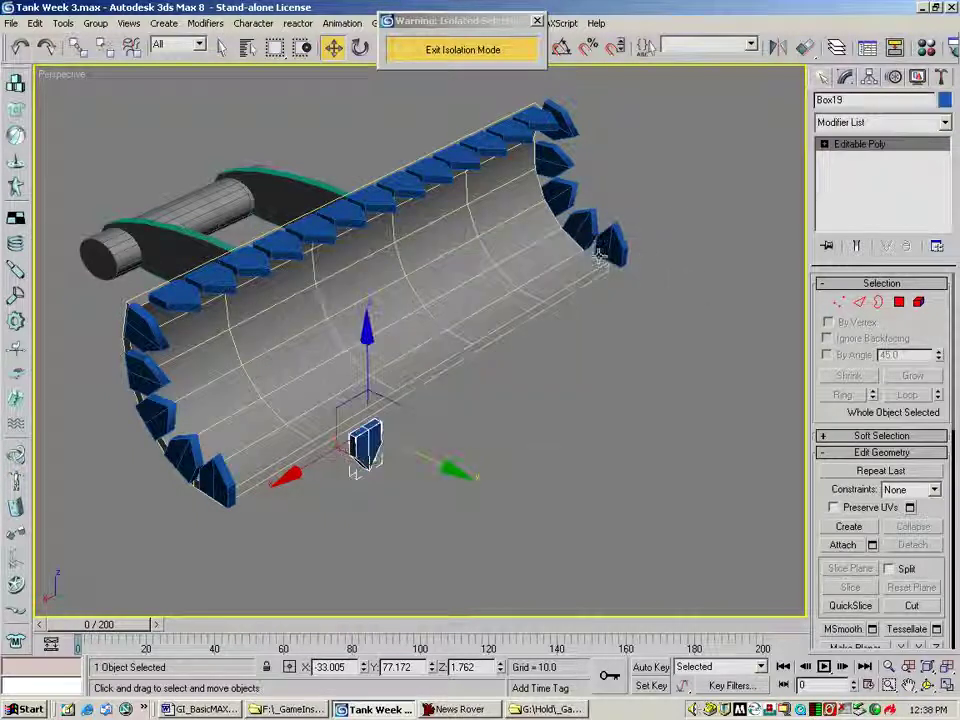
click(928, 685)
drag(354, 467, 470, 465)
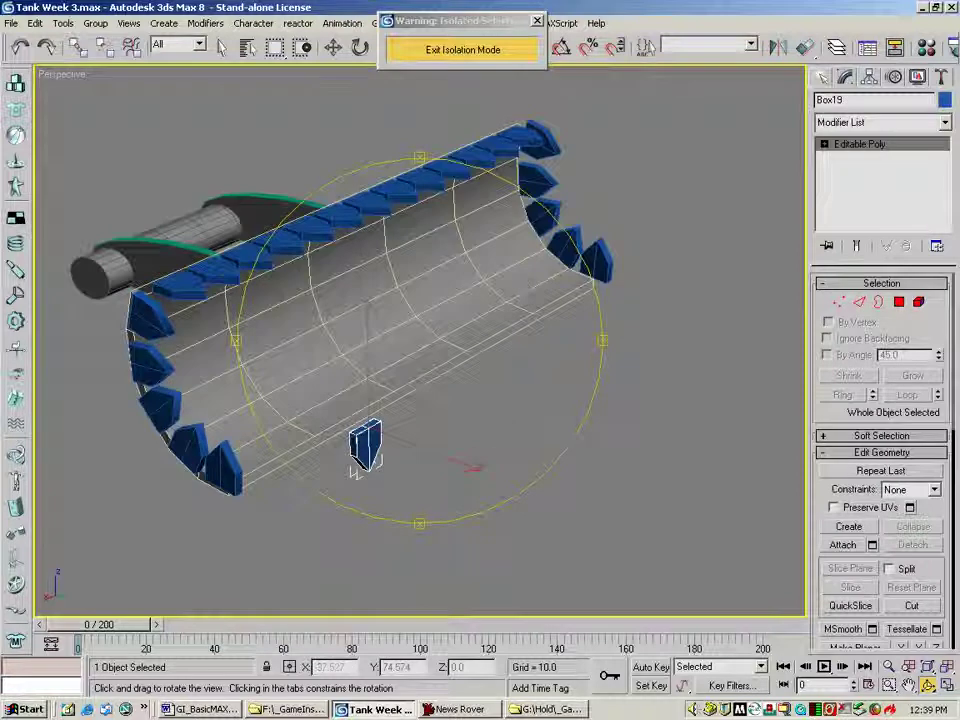
click(845, 545)
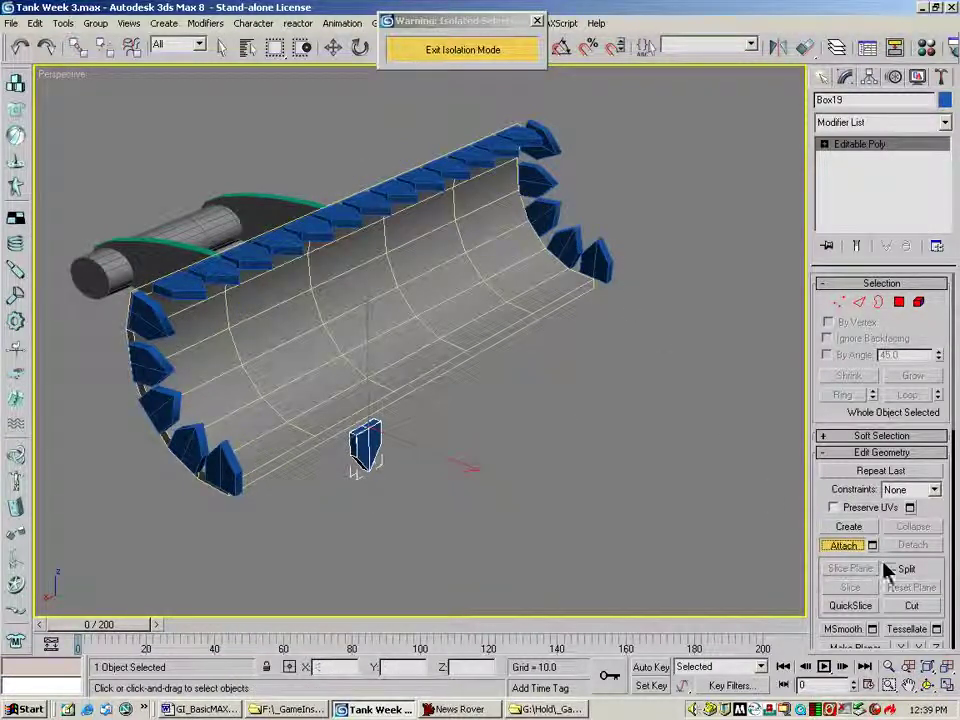
click(855, 548)
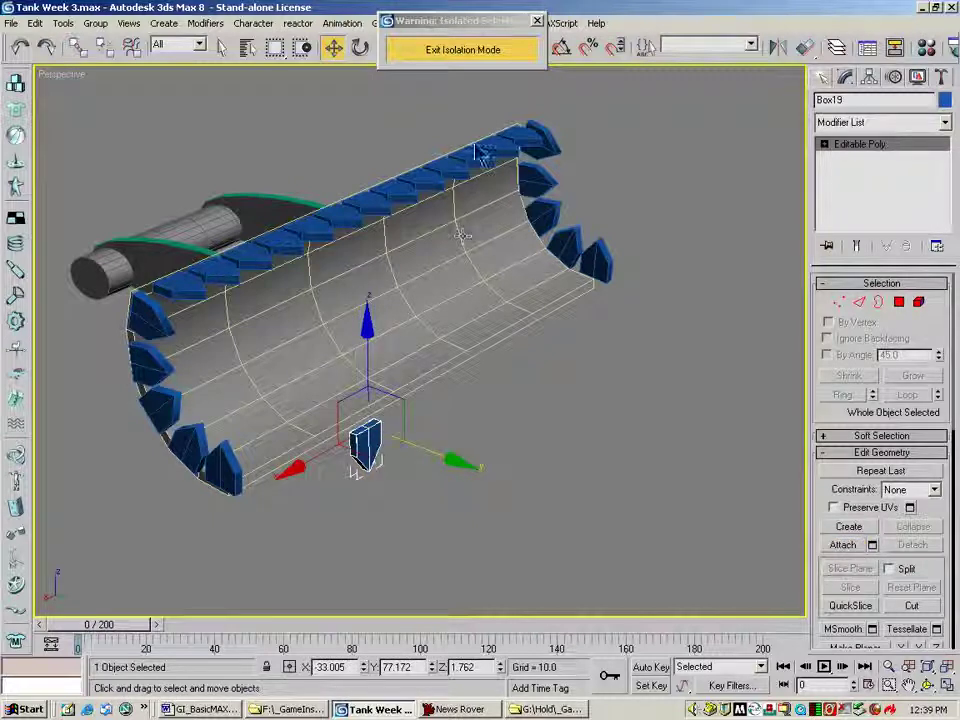
- Select and delete the original blue tooth standing apart below the blade
click(520, 184)
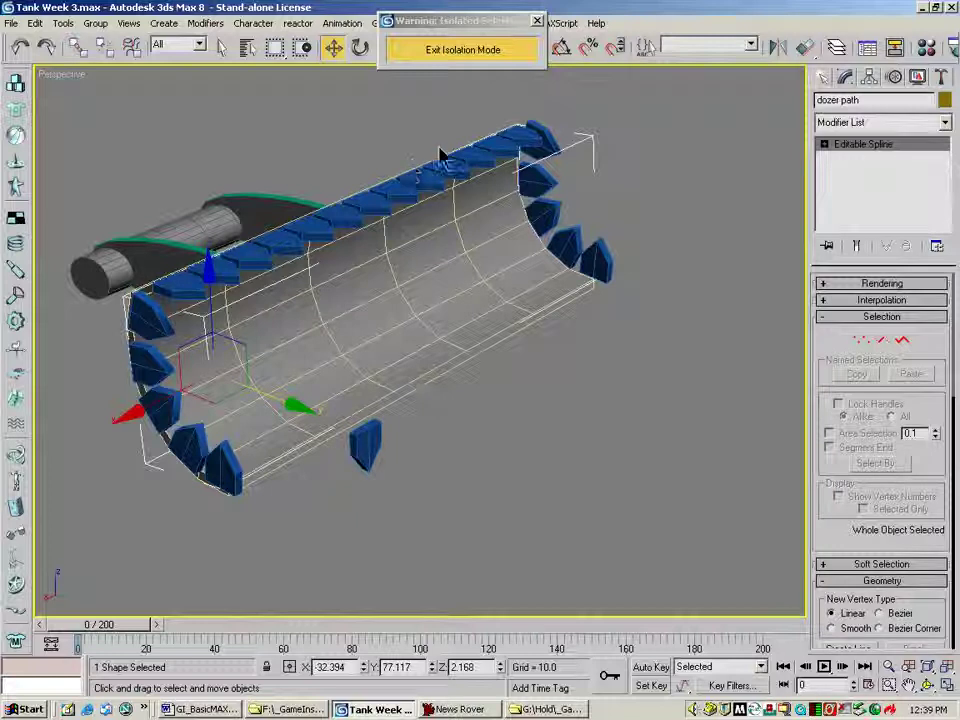
mouse_move(279, 397)
mouse_down()
mouse_move(387, 426)
mouse_move(270, 389)
mouse_up()
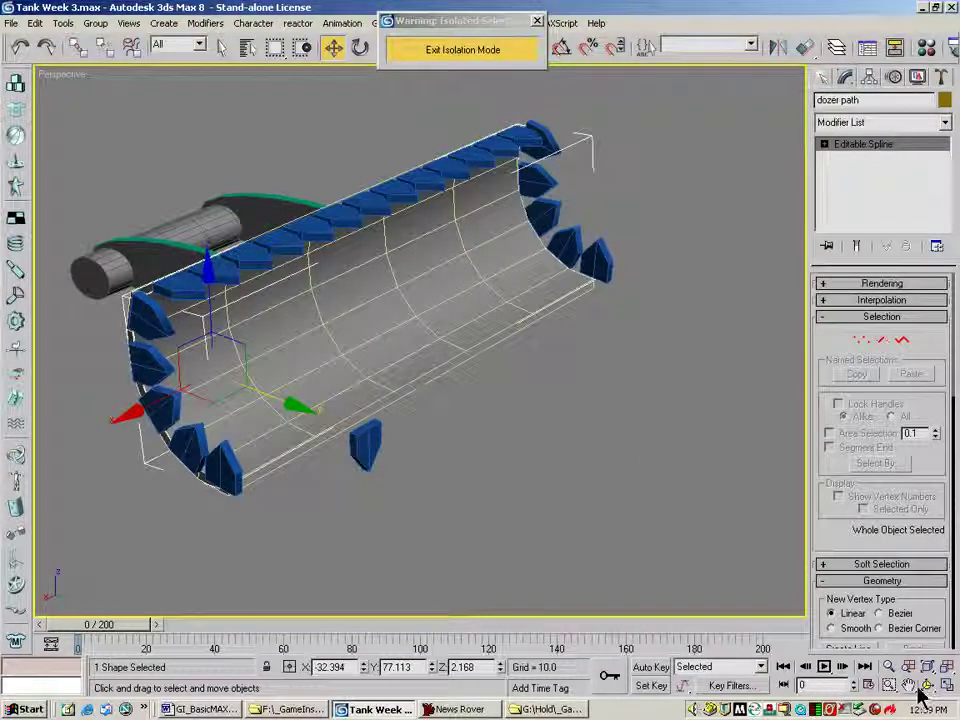
click(221, 46)
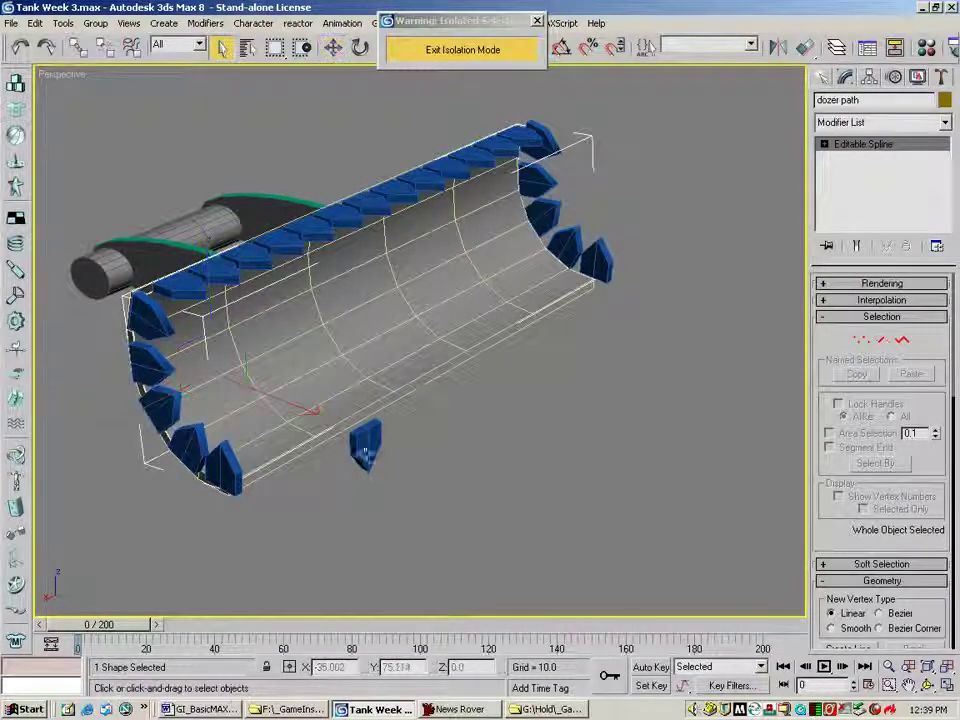
click(365, 445)
key(Delete)
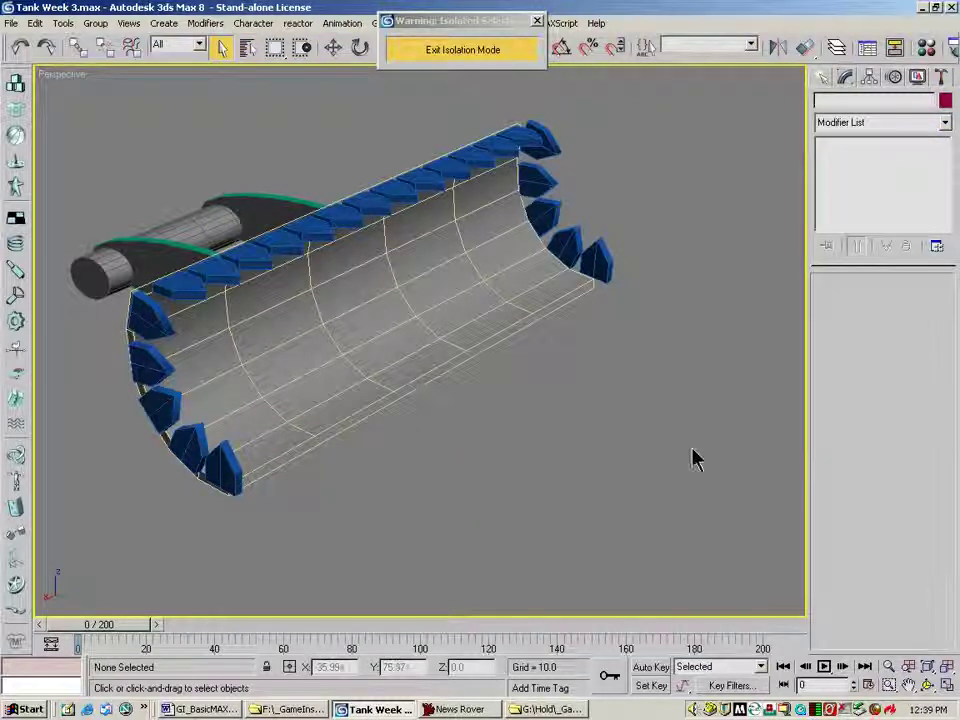
- Delete the lowest tooth on each of the blade's two curved side edges
click(599, 247)
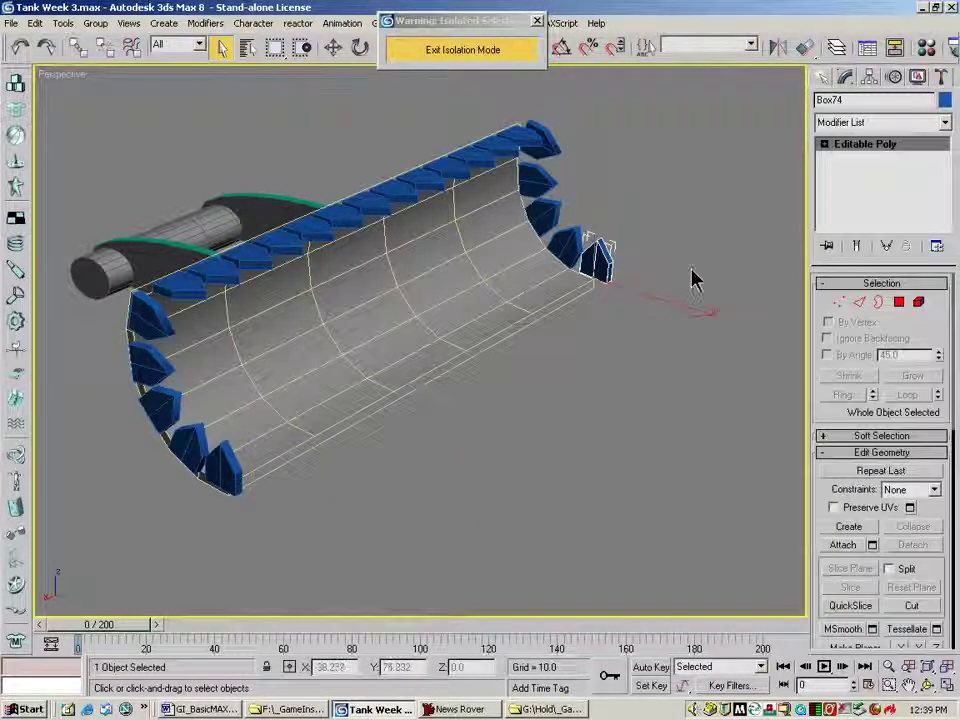
key(Delete)
click(228, 452)
key(Delete)
- Delete the outermost tooth at both ends of the row along the blade's long upper edge
click(193, 287)
key(Delete)
click(526, 134)
click(565, 152)
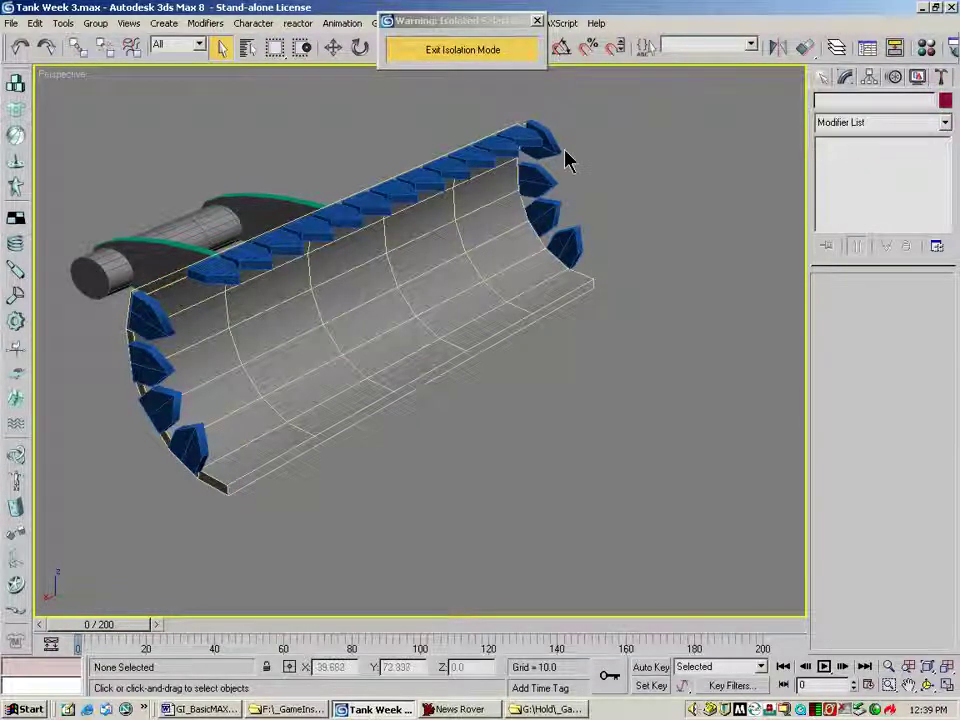
click(21, 46)
key(Delete)
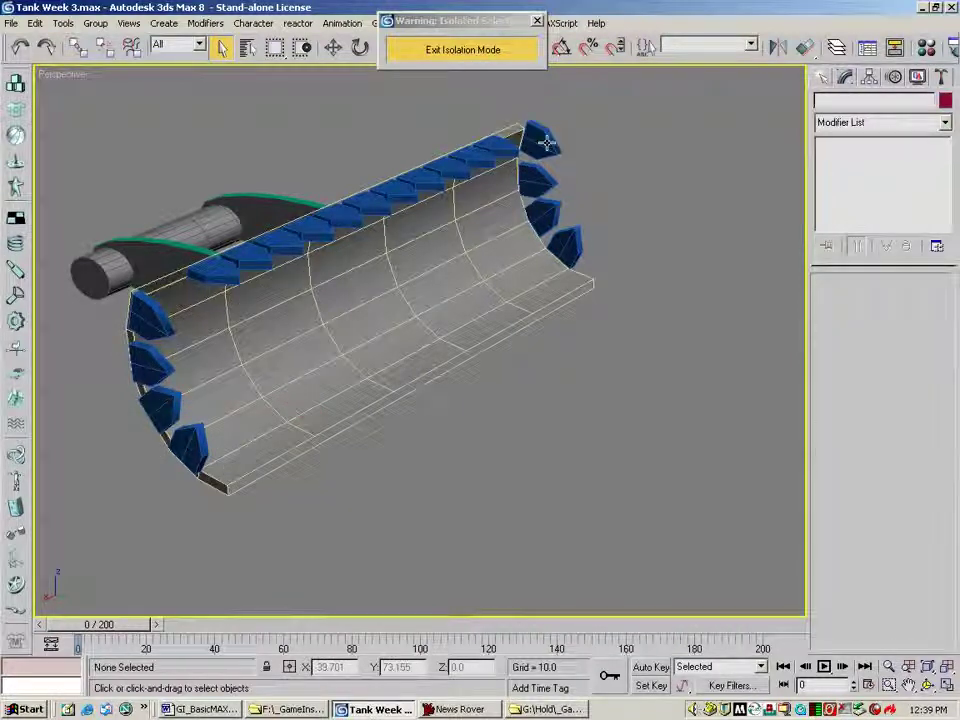
- Delete the uppermost tooth on each of the blade's two curved side edges
click(545, 141)
key(Delete)
click(168, 328)
key(Delete)
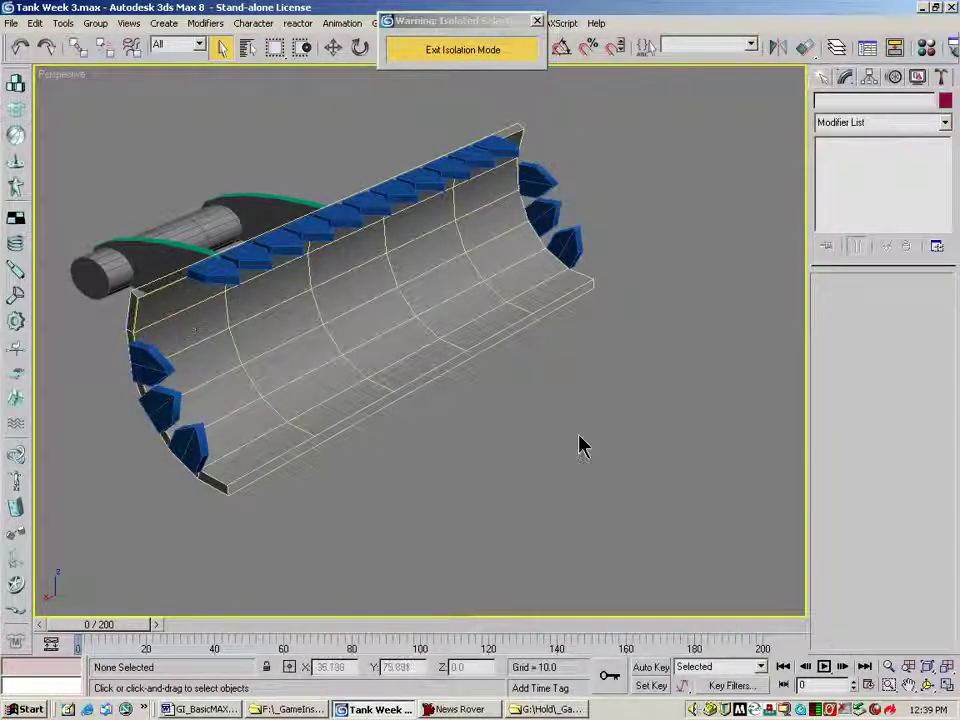
key(ctrl+r)
drag(560, 420, 418, 381)
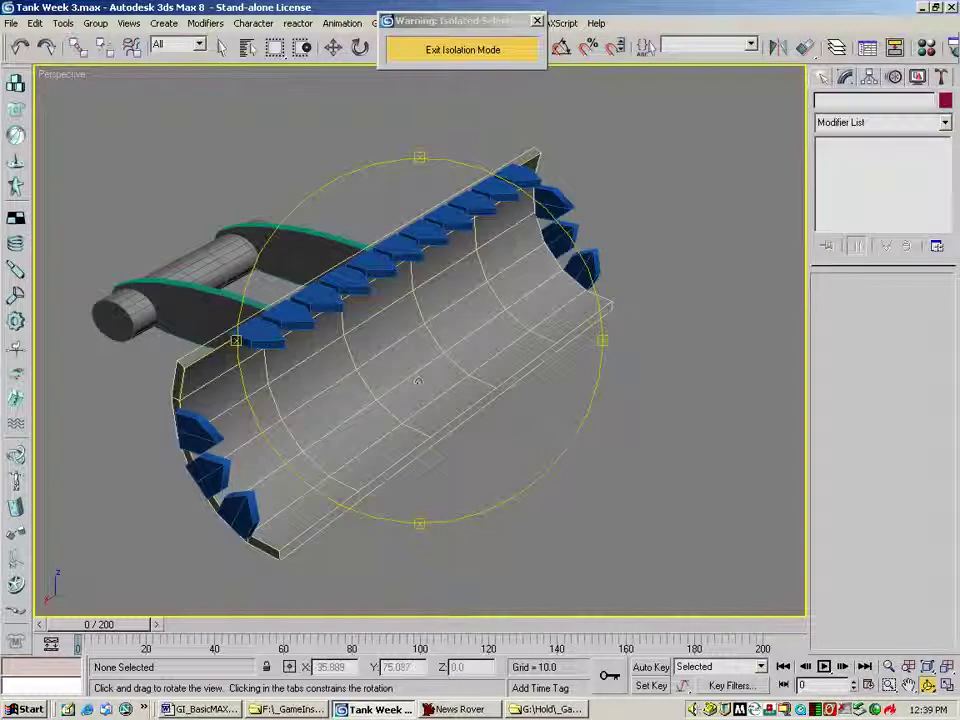